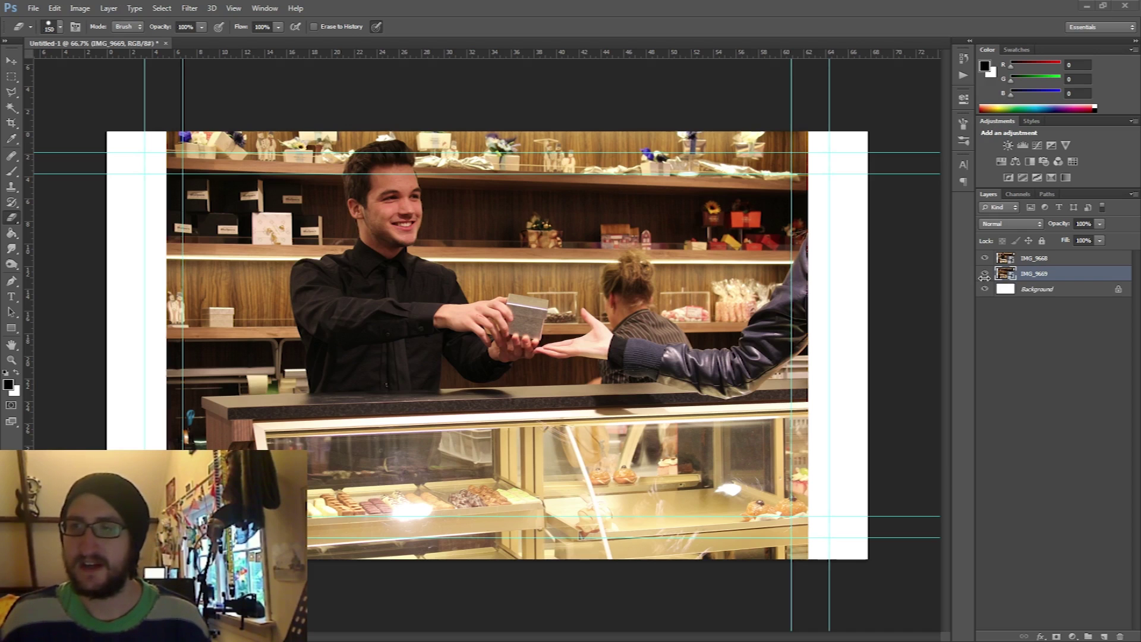
Step: Toggle the top shop photo off and on to compare the two shots
left_click(985, 260)
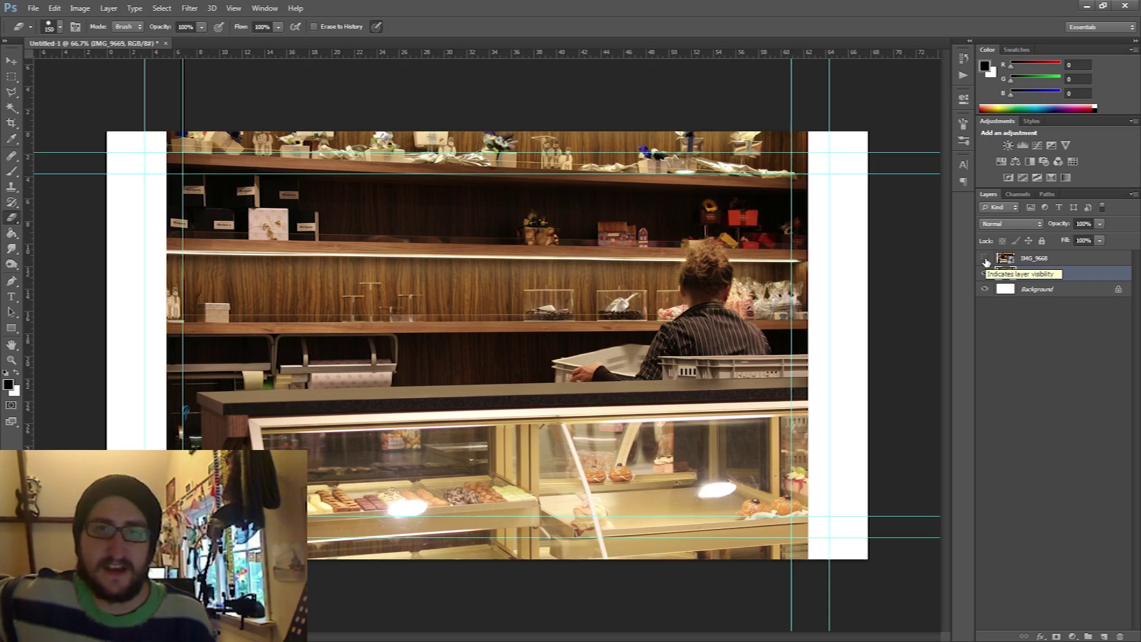
left_click(986, 260)
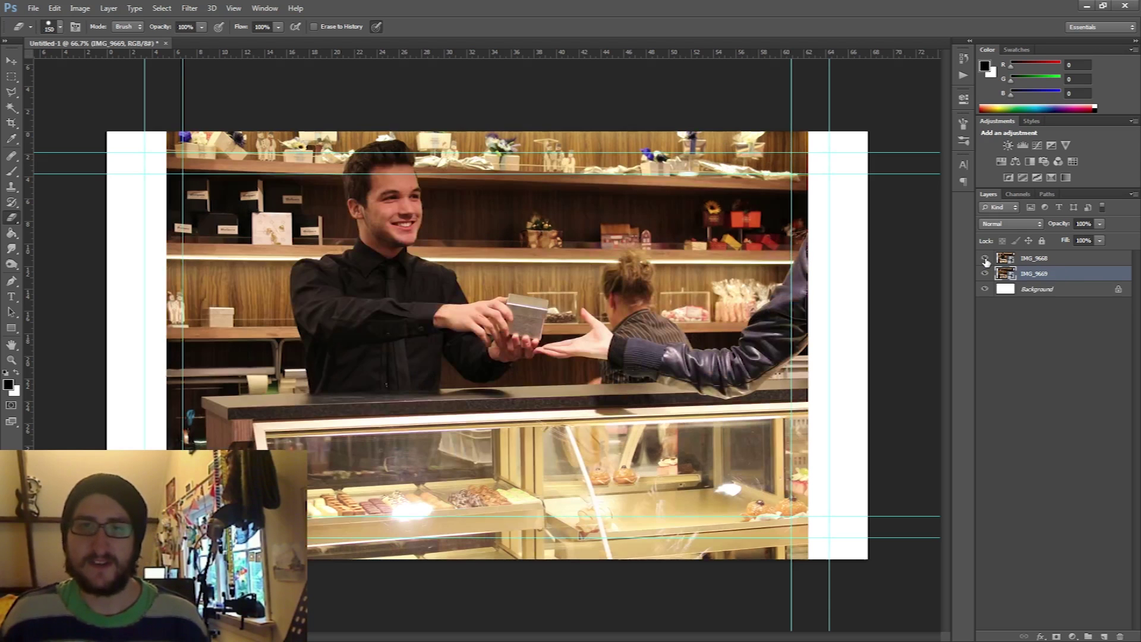
left_click(985, 259)
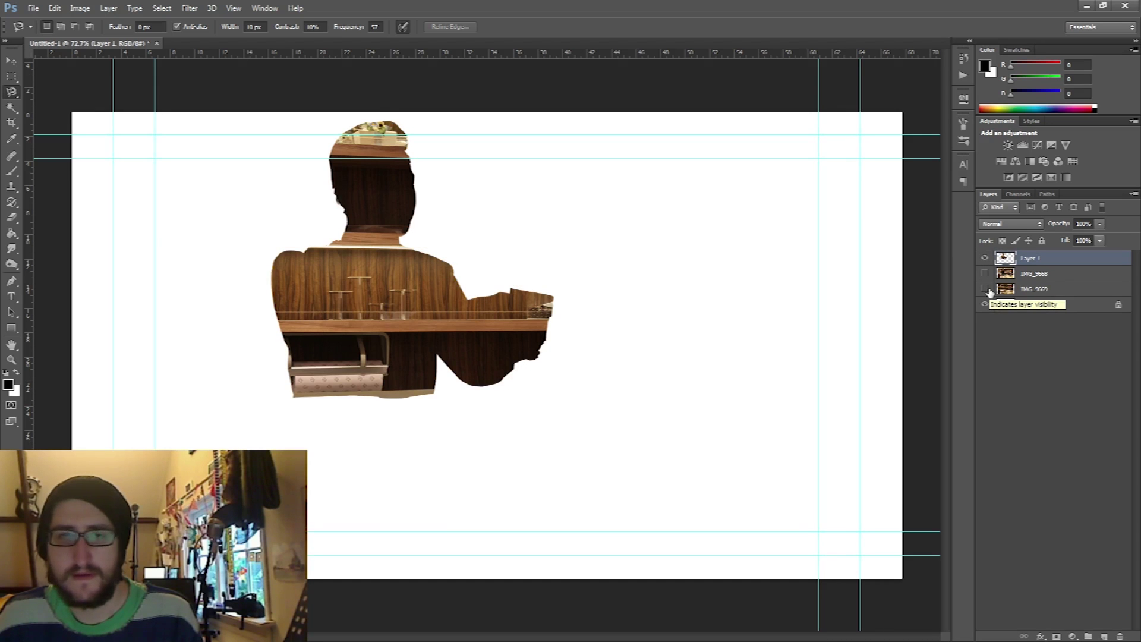
Step: Reveal both shop photos beneath the patch, then hide and delete the Layer 1 patch
left_click(985, 288)
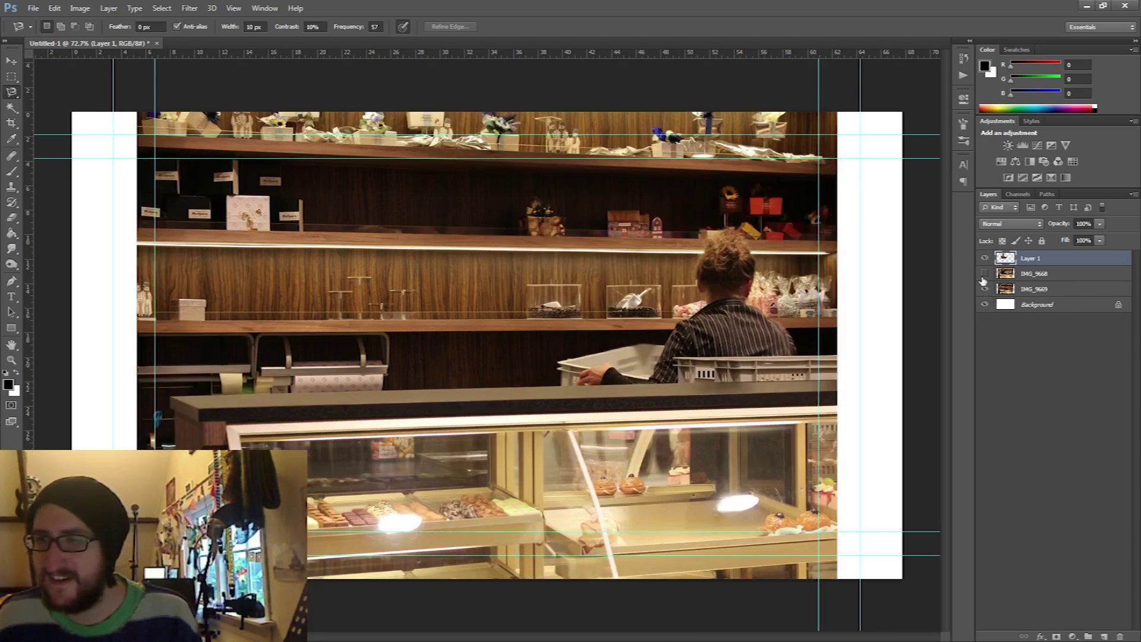
left_click(984, 273)
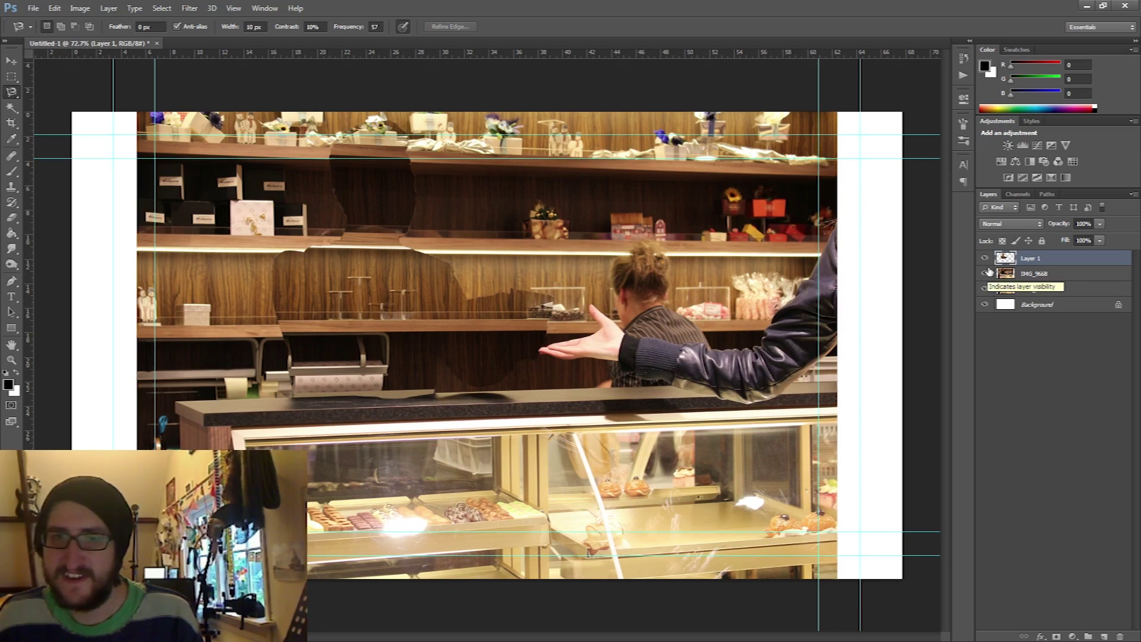
left_click(984, 258)
left_click(985, 259)
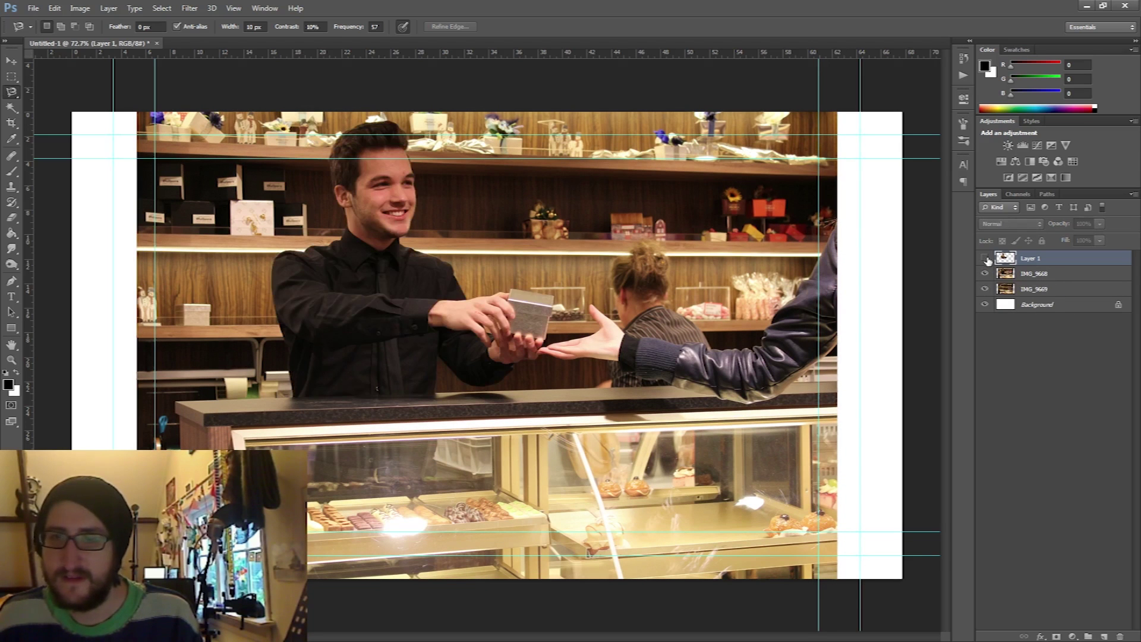
key("Delete")
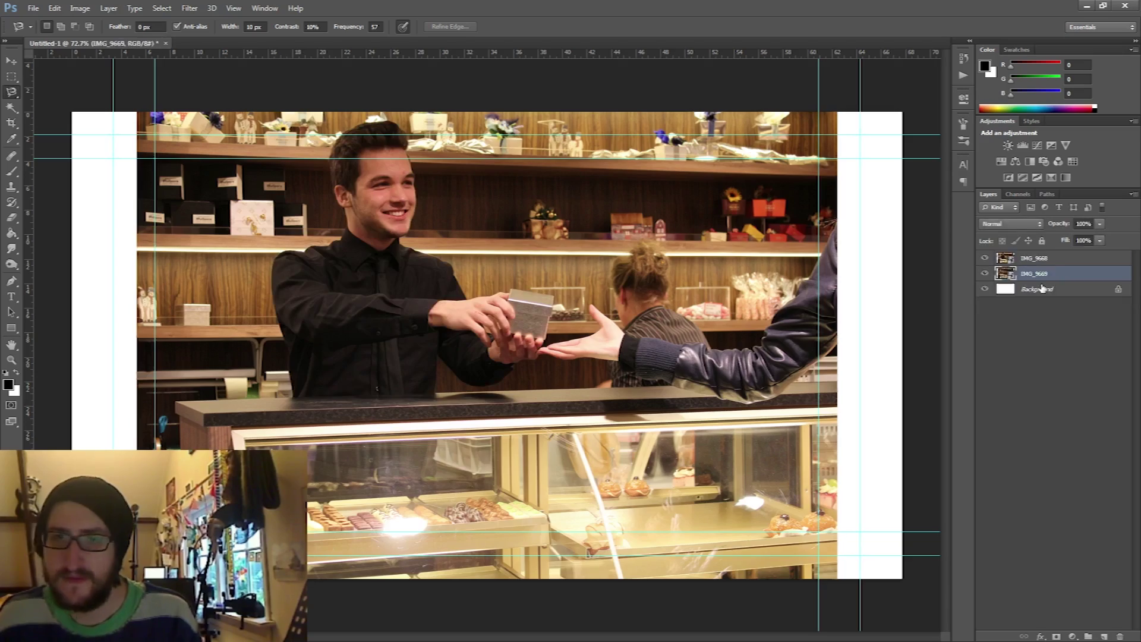
scroll(297, 309, "up", 5)
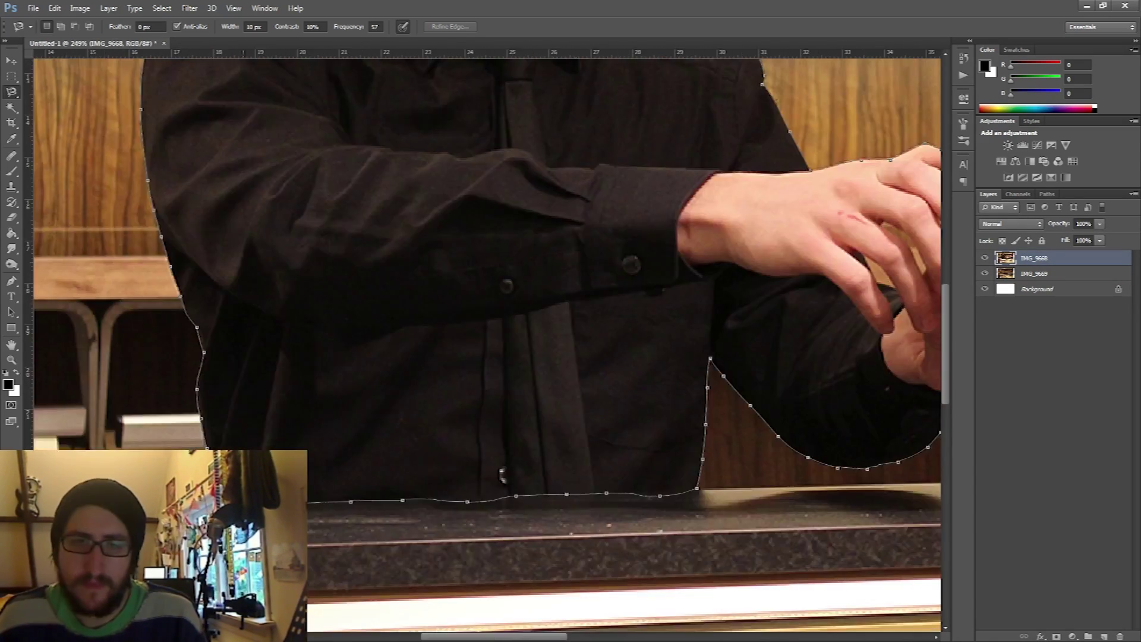
Step: Nudge the cut-out man with the Move tool and rearrange a layer in the Layers panel
key("v")
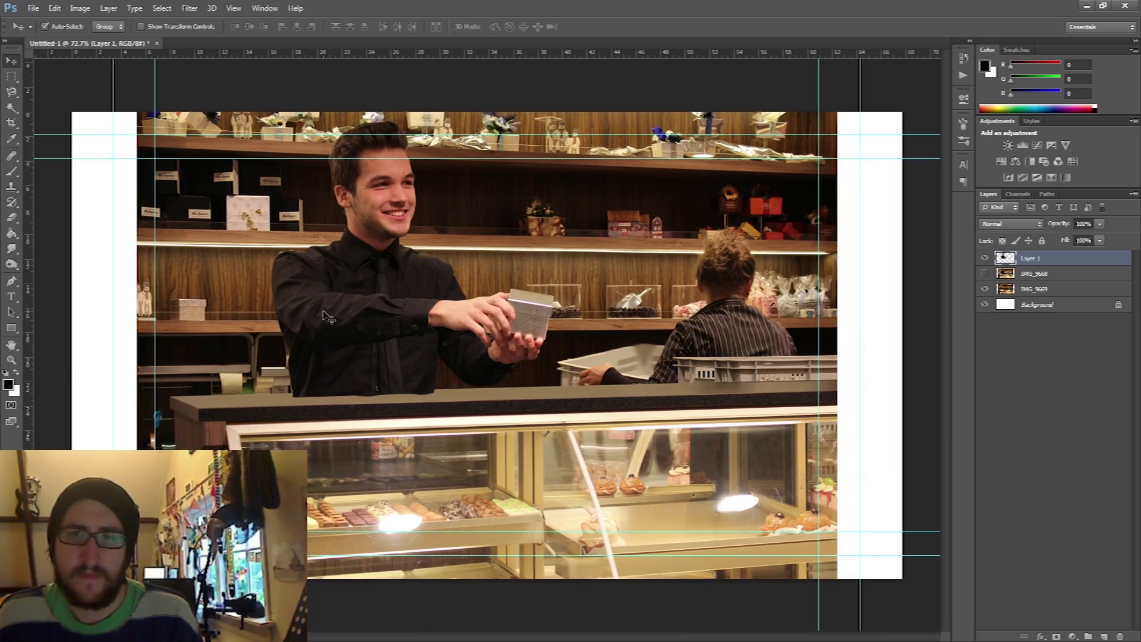
mouse_move(325, 316)
left_mouse_down()
mouse_move(422, 310)
mouse_move(326, 306)
left_mouse_up()
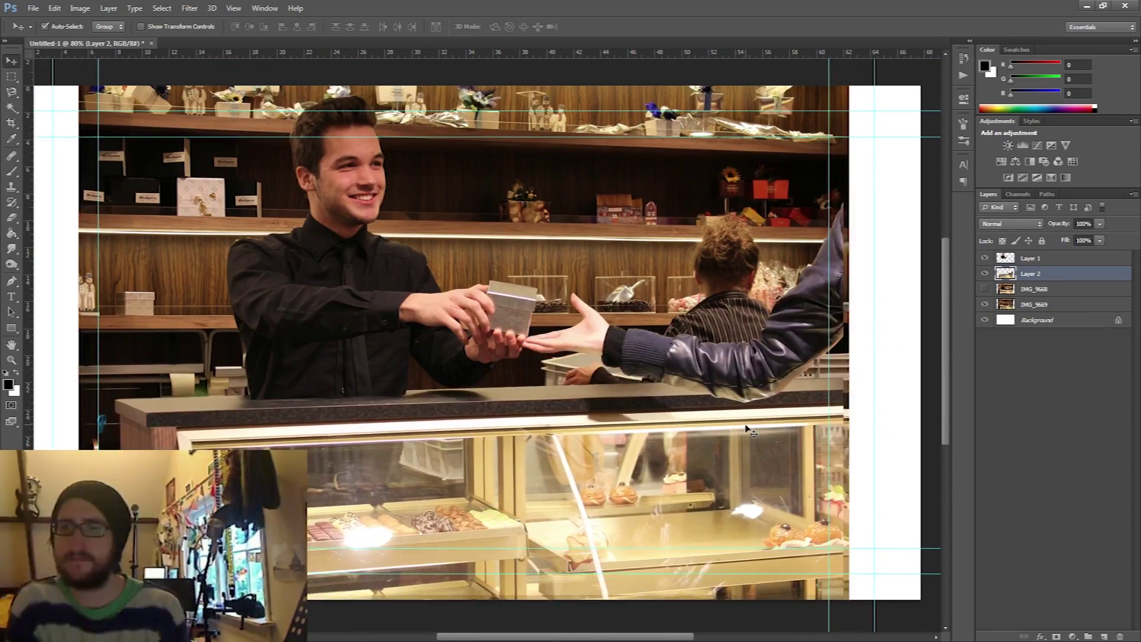
left_click_drag(985, 305, 986, 262)
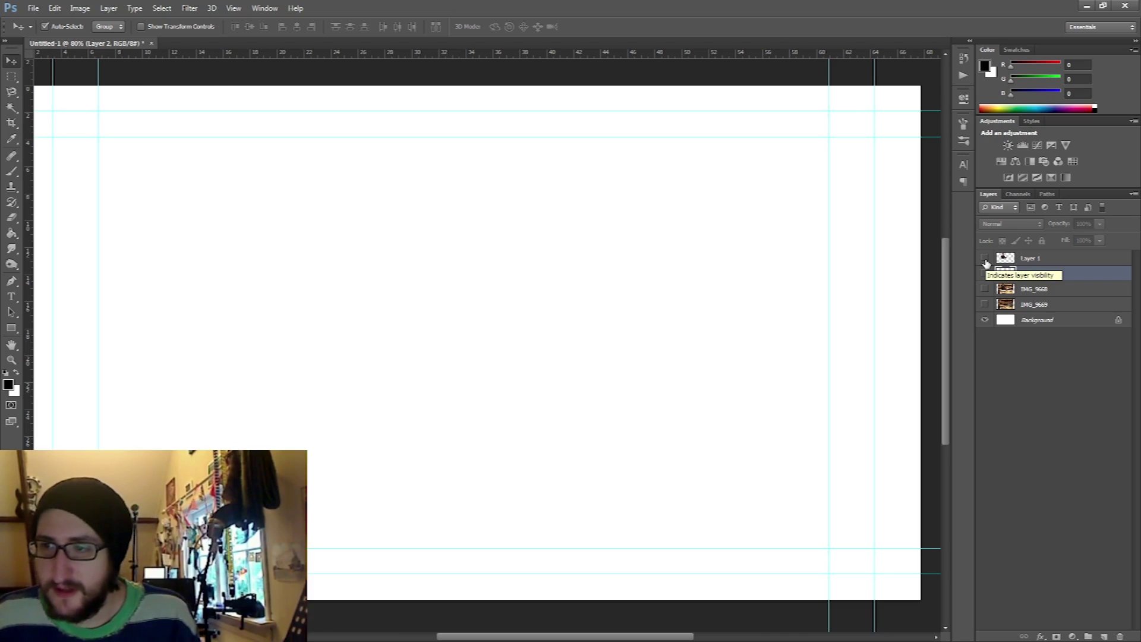
Step: Make Layer 1, Layer 2 and IMG_9668 visible, then save as paralax2.psd
left_click(985, 259)
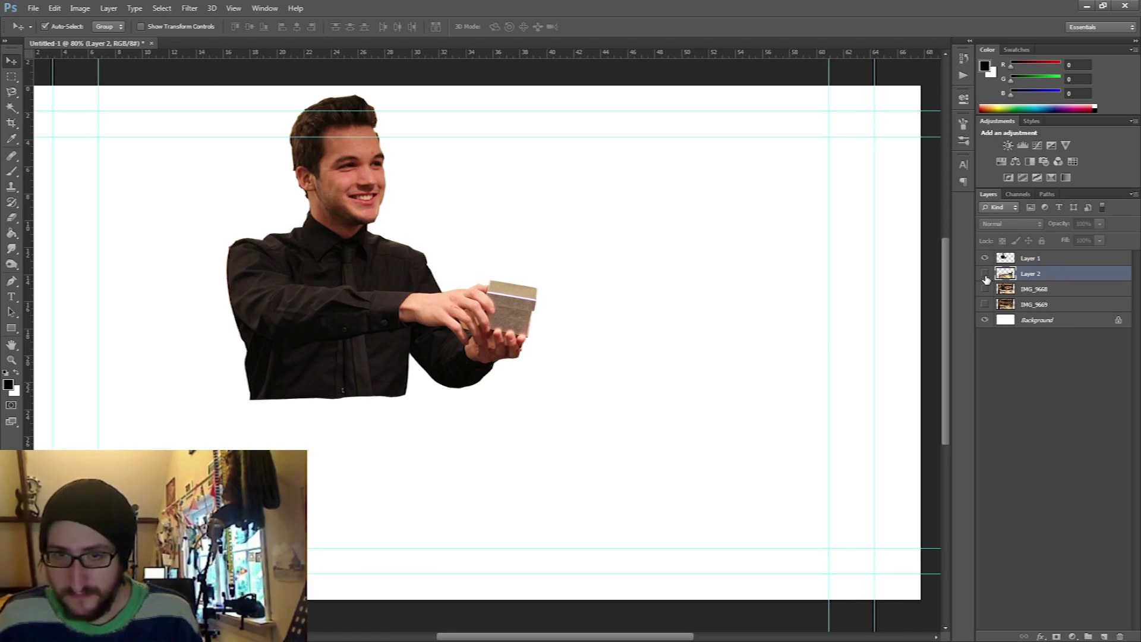
left_click(985, 275)
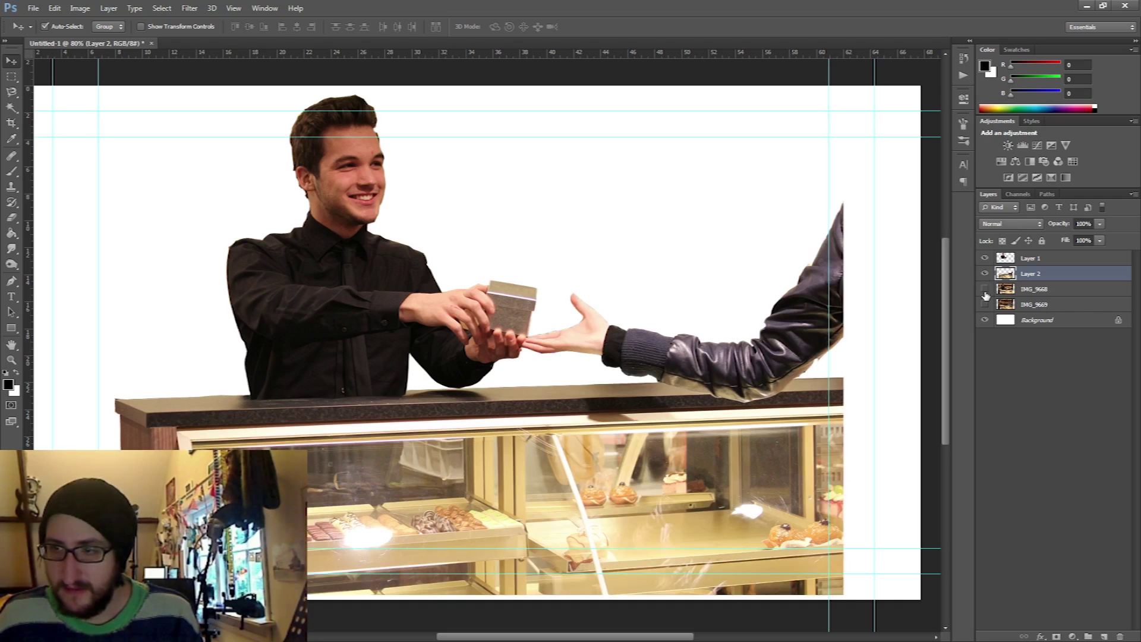
left_click(985, 289)
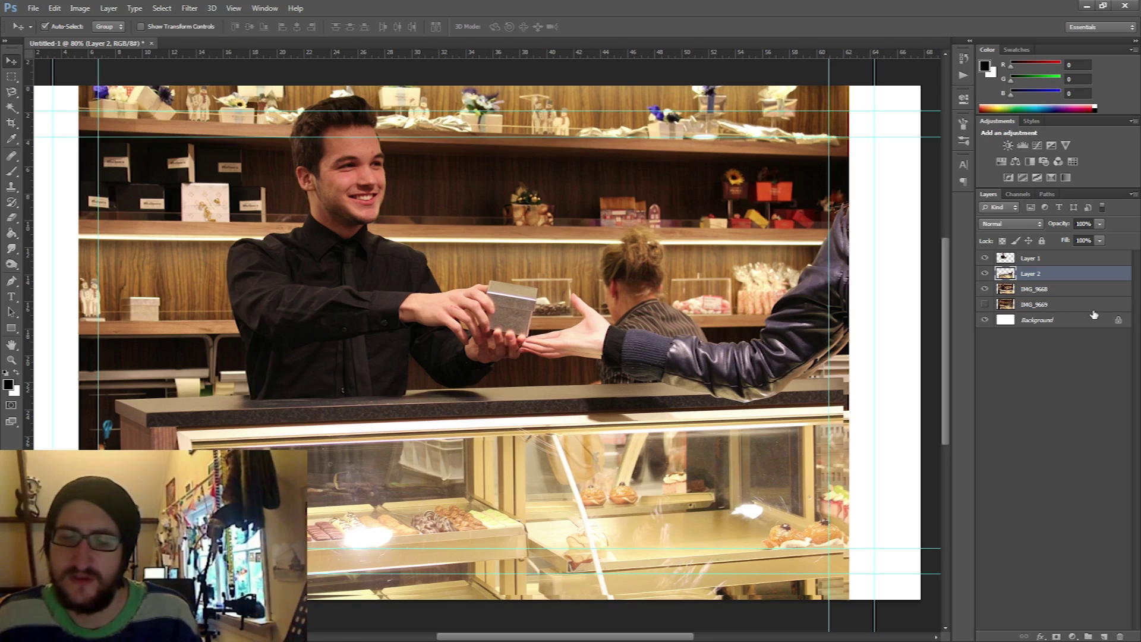
left_click(34, 8)
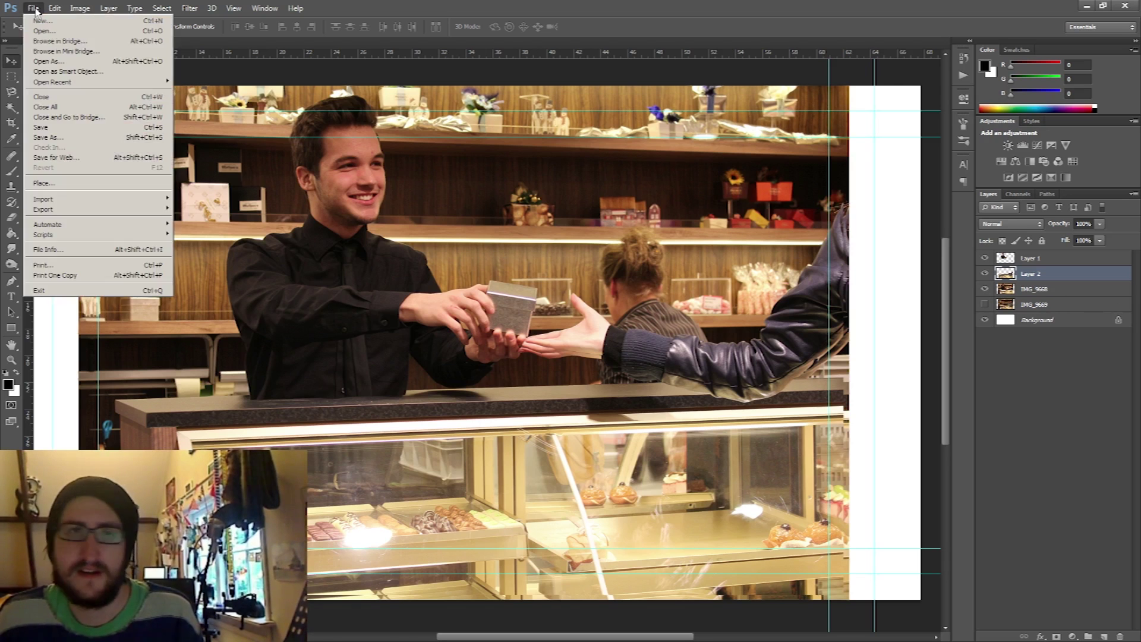
left_click(47, 138)
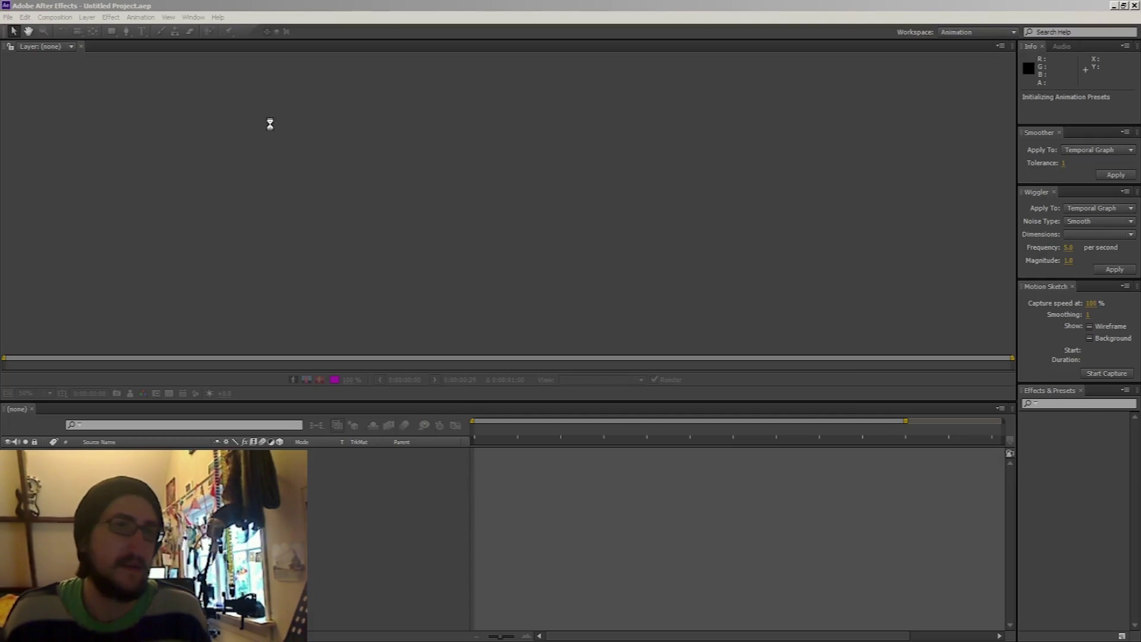
Step: Create a new comp and import paralax2.psd as Composition – Retain Layer Sizes
key("ctrl+n")
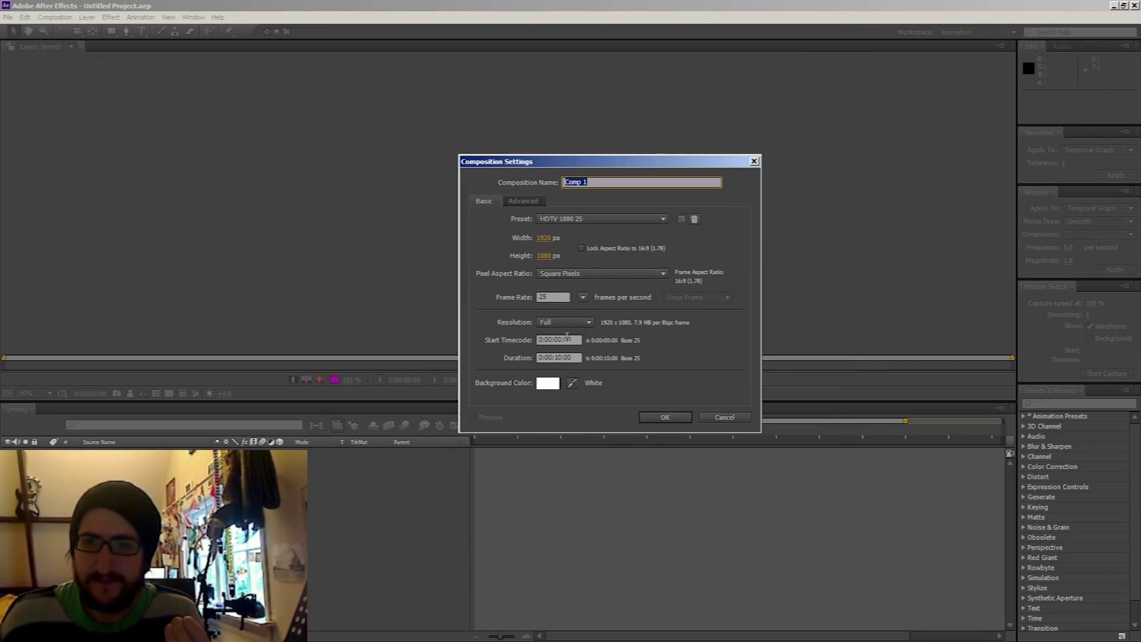
key("Return")
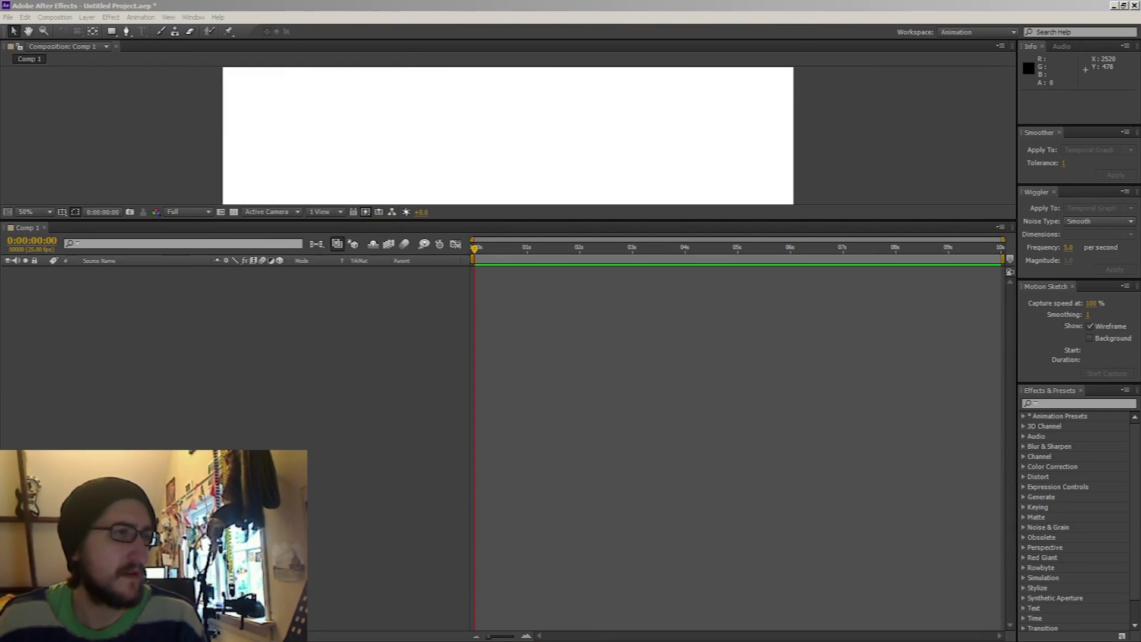
key("ctrl+i")
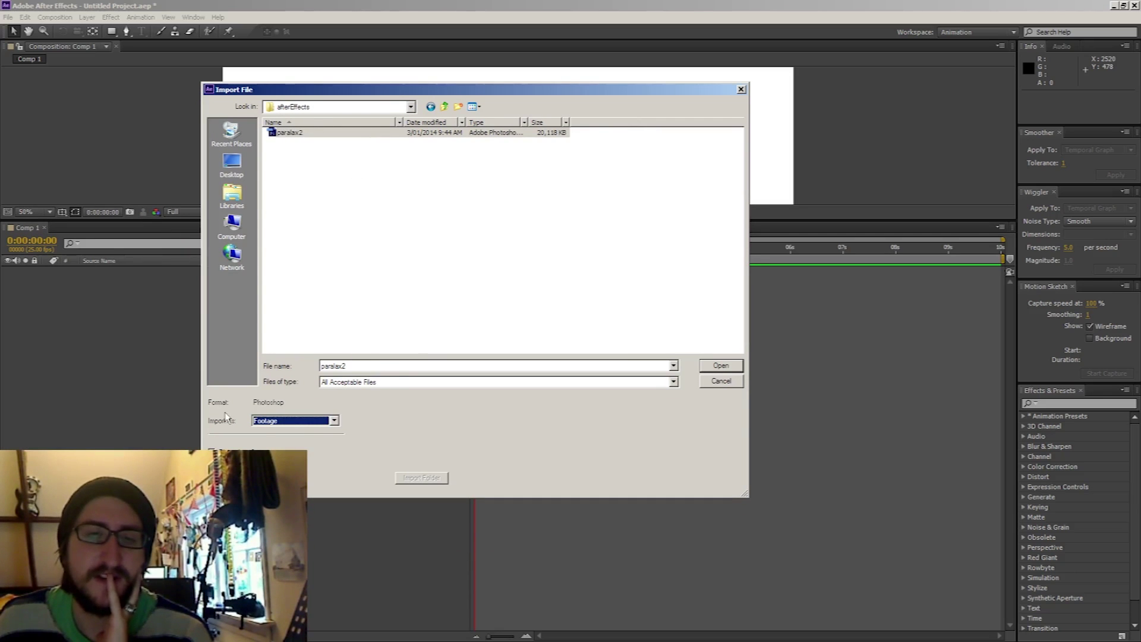
left_click(334, 421)
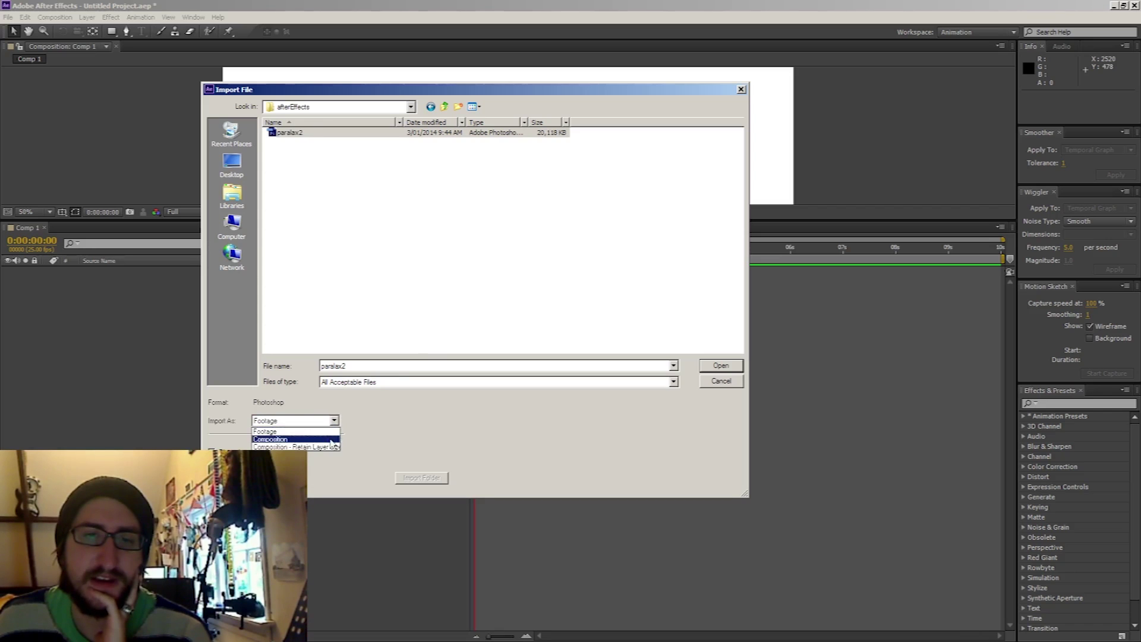
left_click(336, 448)
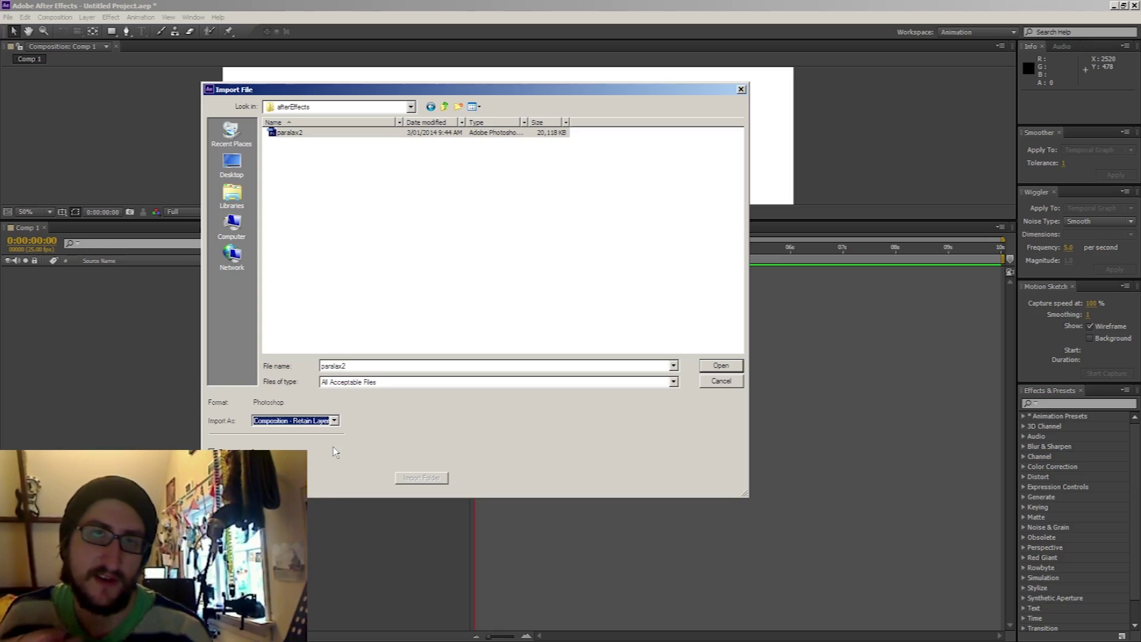
left_click(734, 369)
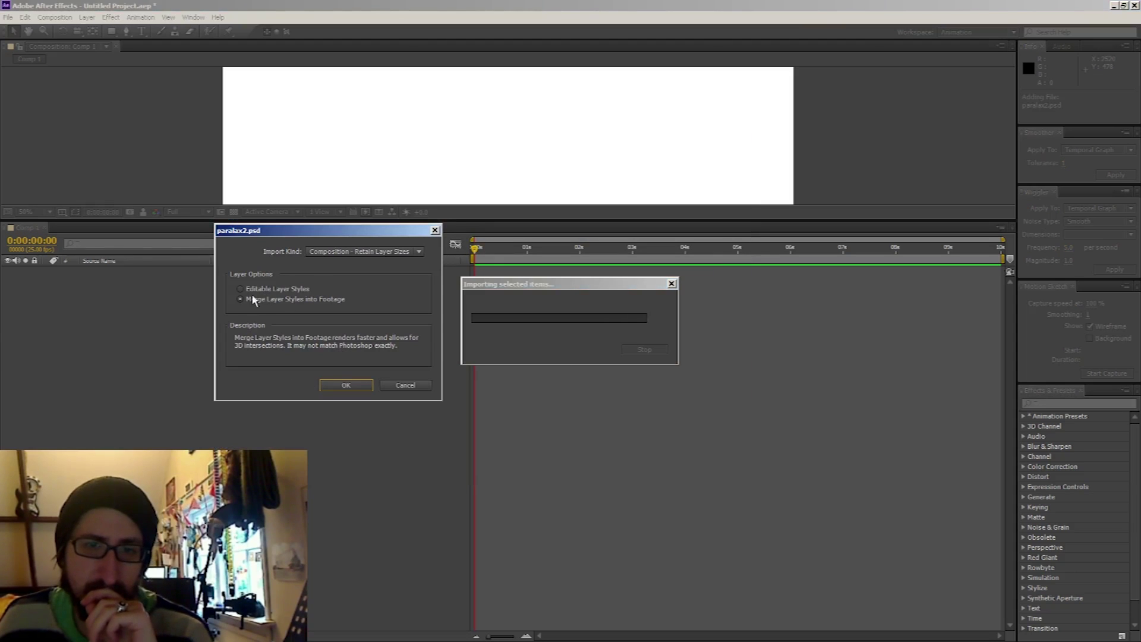
key("Return")
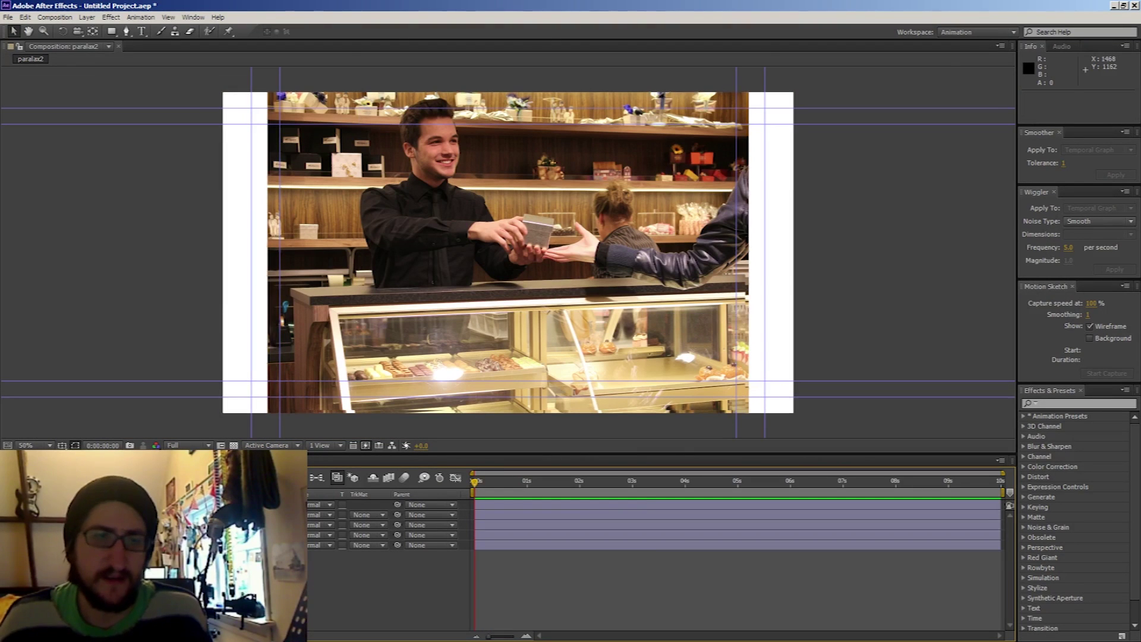
Step: Solo Layer 1 and parent the top layers to the 3. bg layer
key("KP_2")
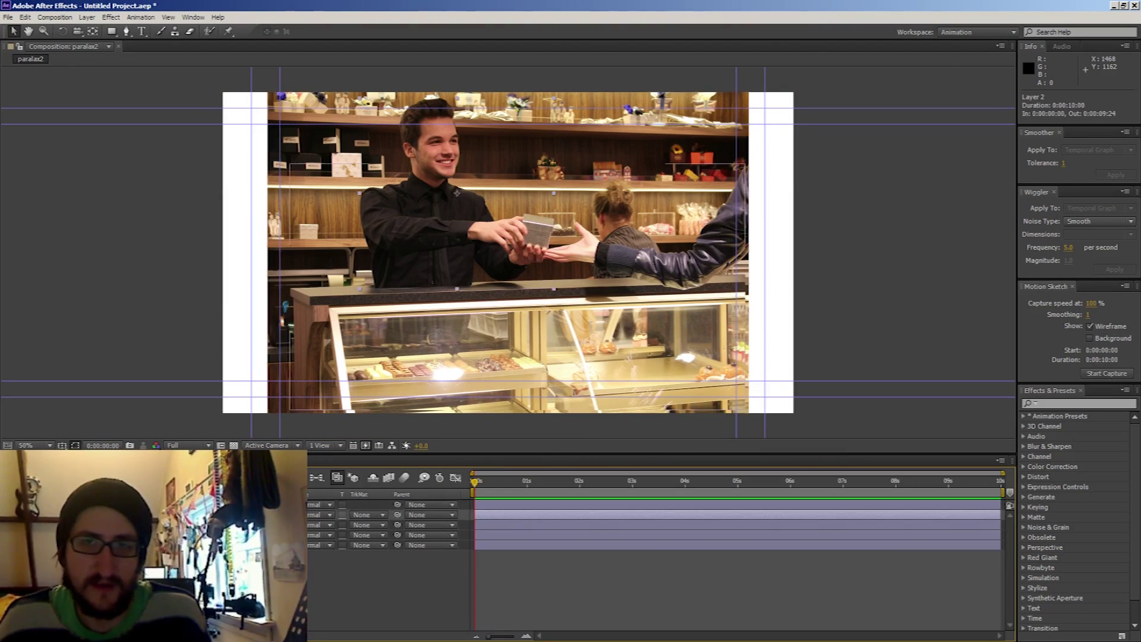
key("KP_3")
key("KP_5")
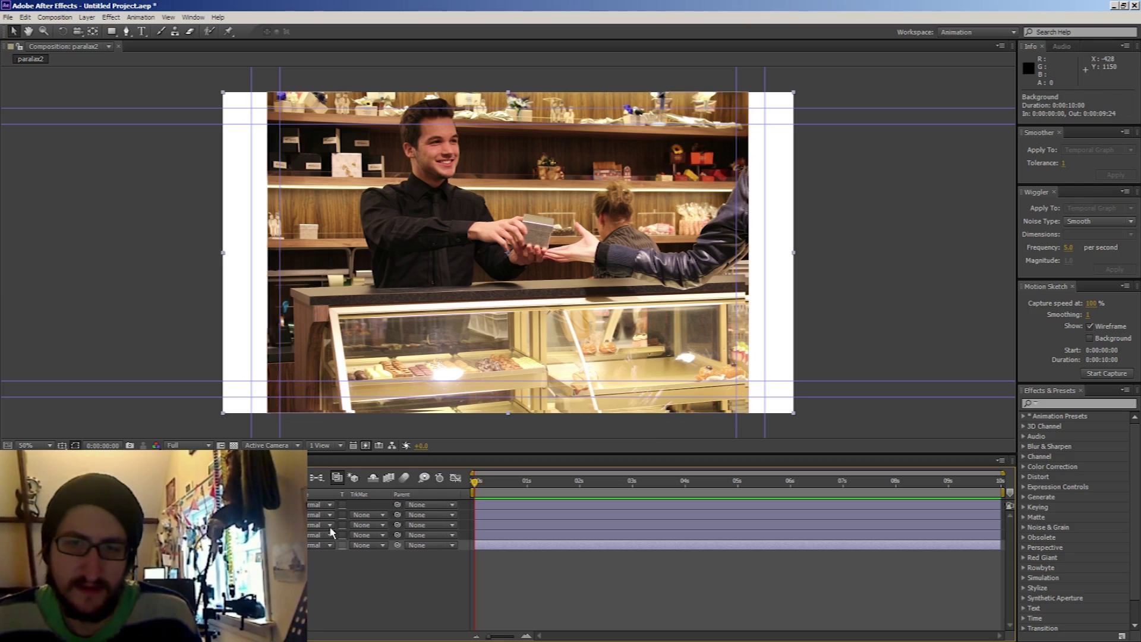
left_click(178, 504)
left_click(23, 505)
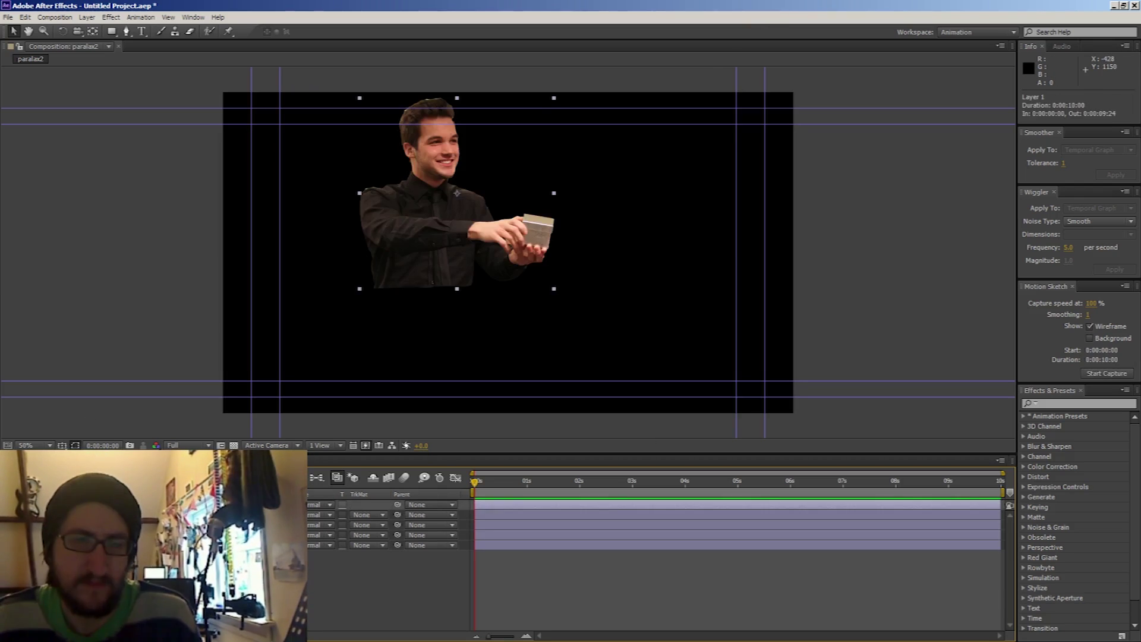
left_click_drag(397, 514, 398, 525)
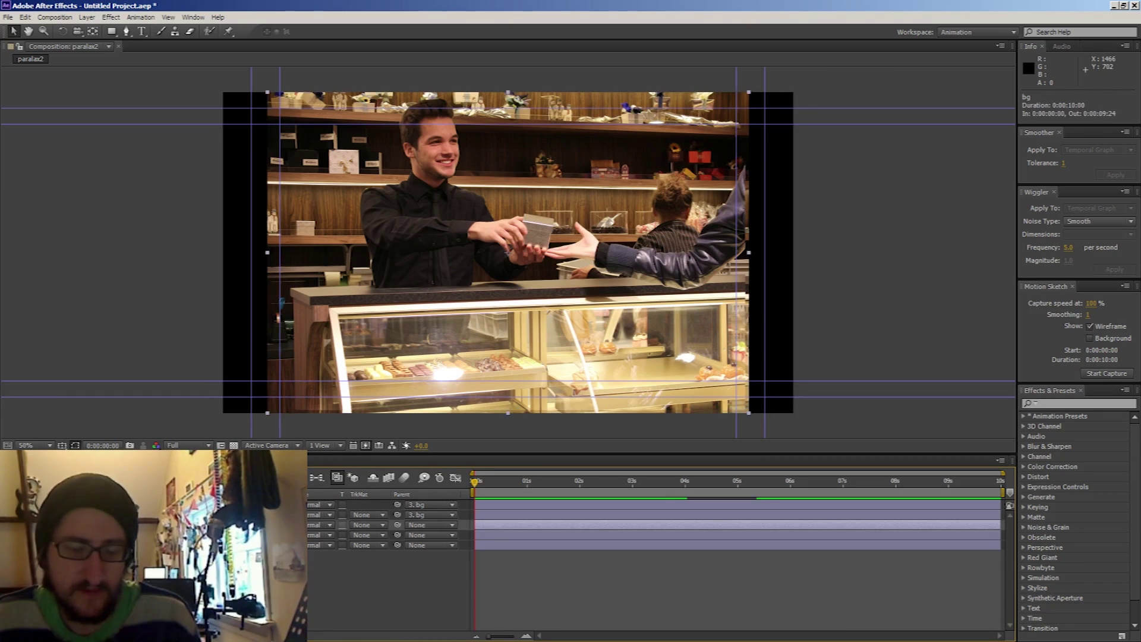
Step: Scale up the bg shop layer and drag it lower so it overfills the frame
key("p")
left_click_drag(280, 535, 309, 535)
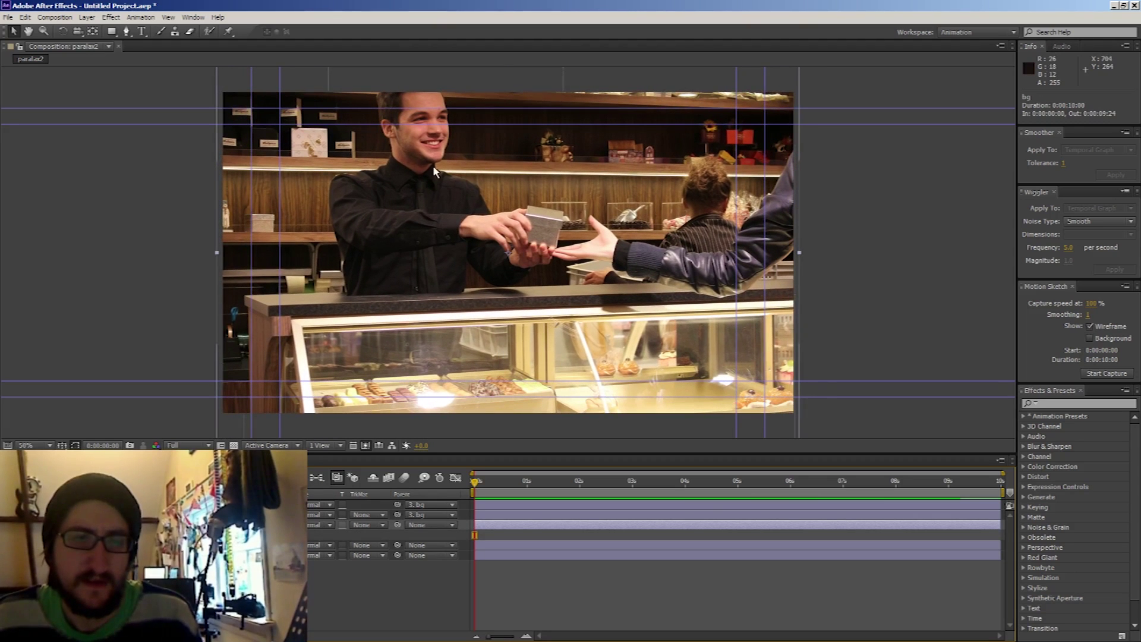
mouse_move(434, 170)
left_mouse_down()
mouse_move(432, 198)
mouse_move(440, 190)
left_mouse_up()
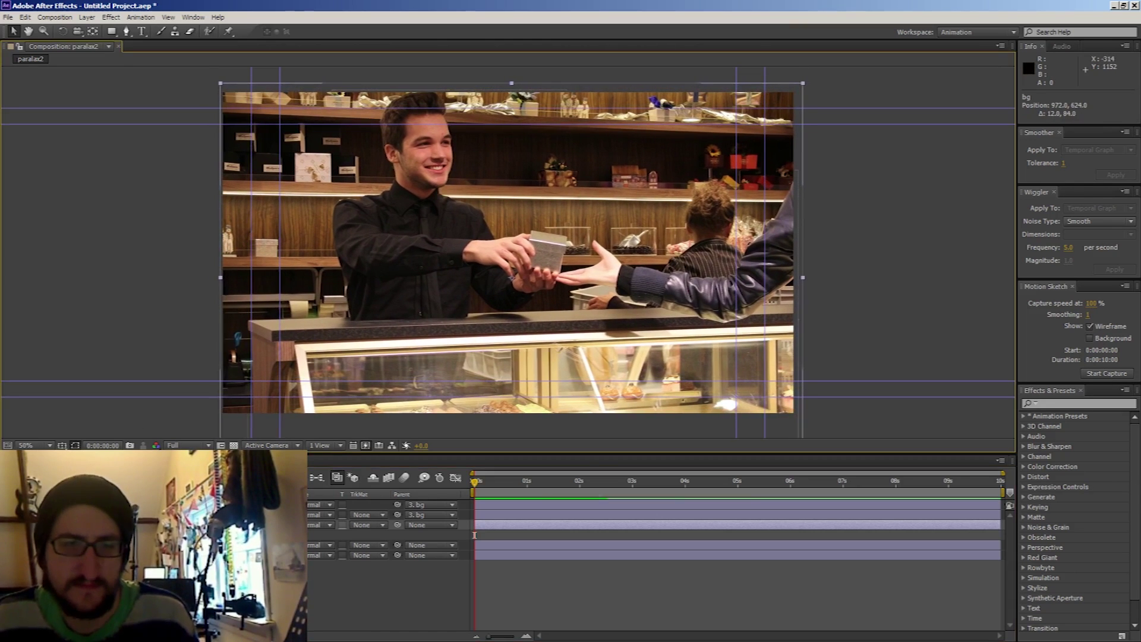
left_click_drag(418, 242, 416, 248)
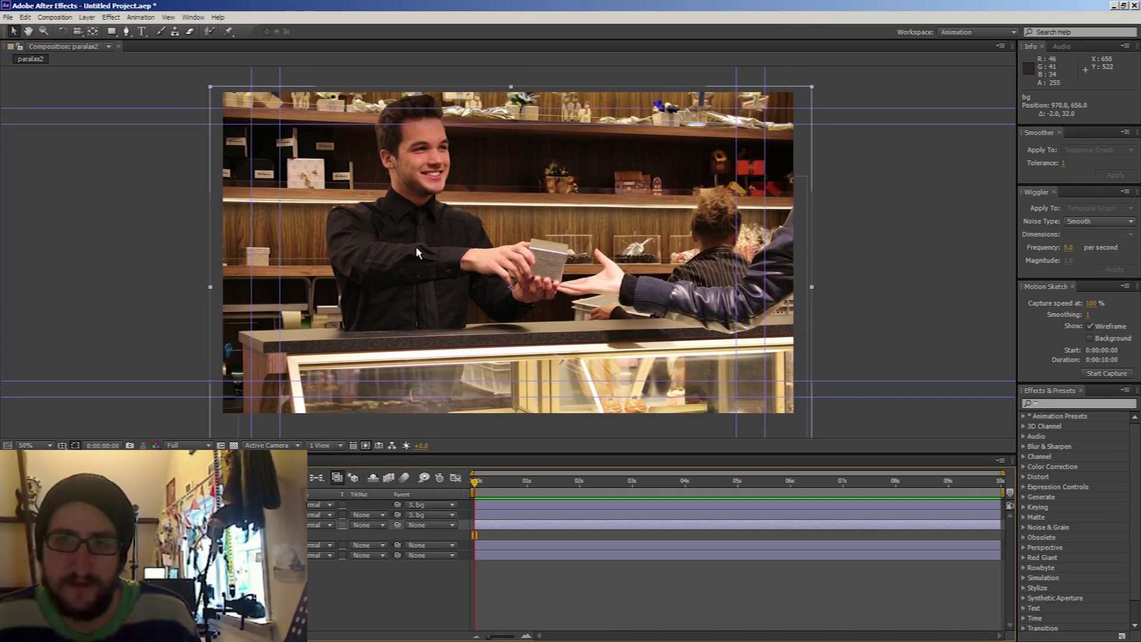
left_click_drag(416, 247, 408, 255)
key("ctrl+Up")
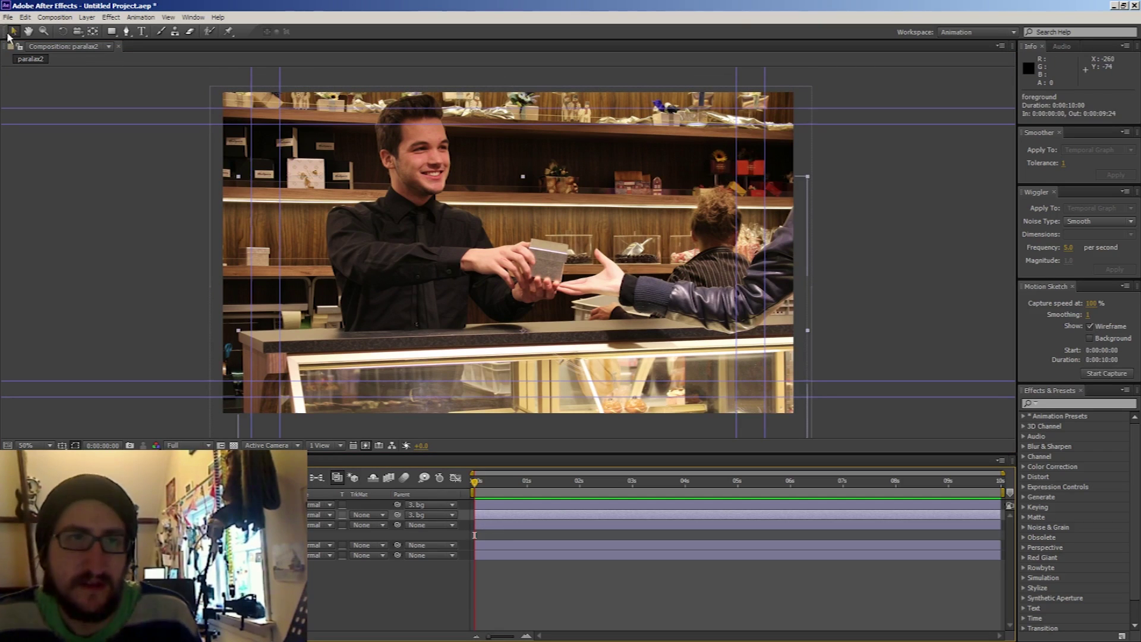
Step: Drag the counter-and-arm foreground into place and add Position keyframes at 0s
left_click_drag(687, 335, 703, 331)
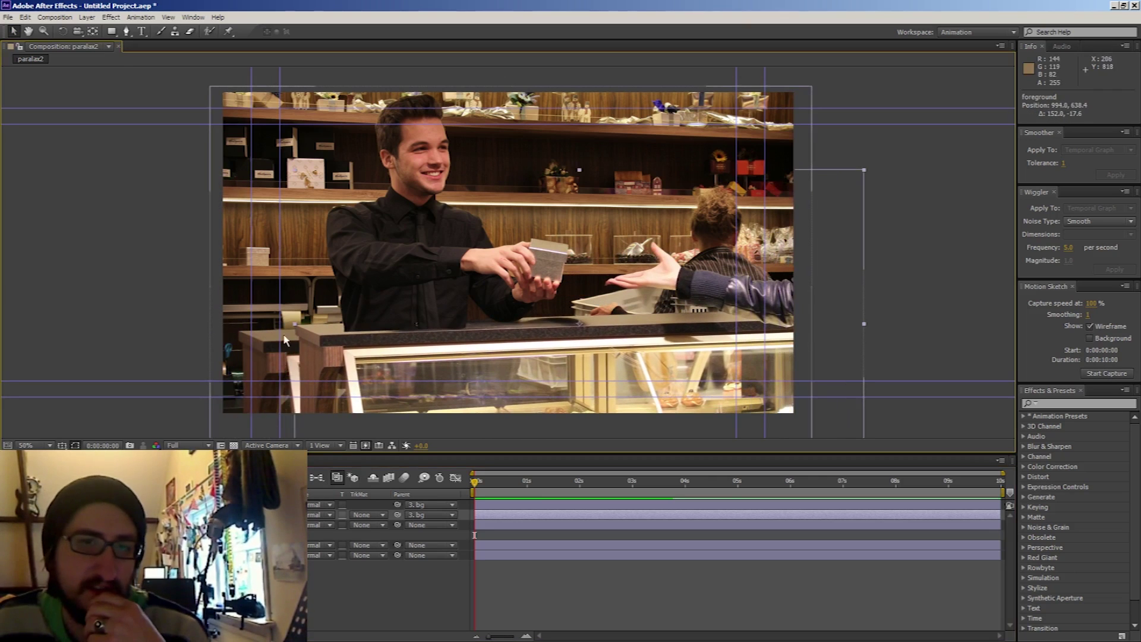
mouse_move(570, 356)
left_mouse_down()
mouse_move(483, 363)
mouse_move(514, 361)
left_mouse_up()
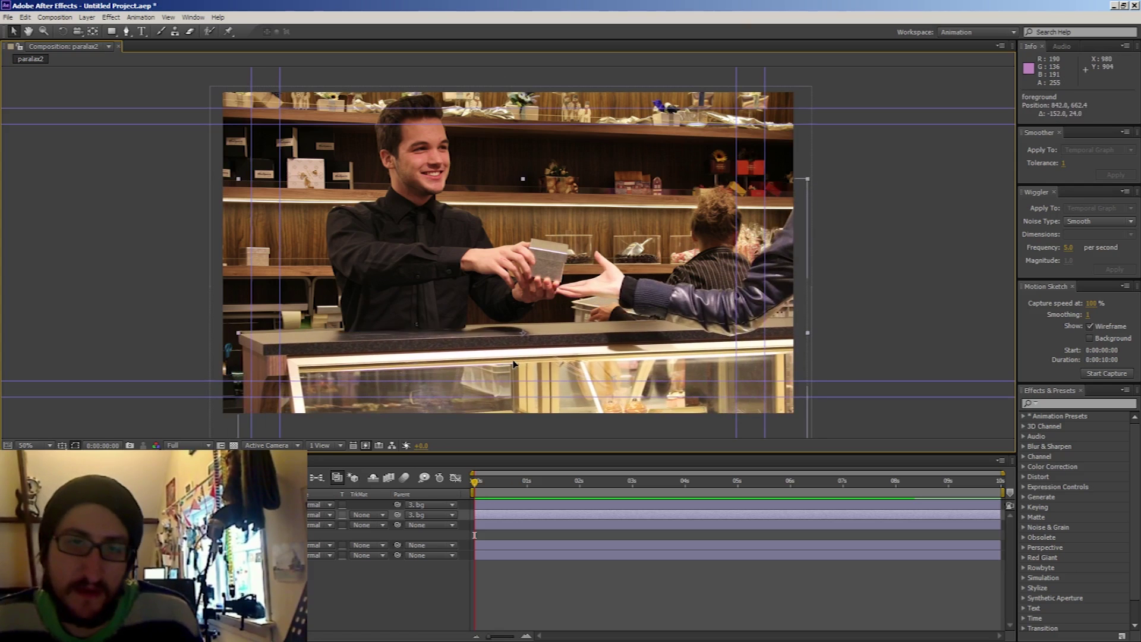
left_click_drag(514, 361, 515, 362)
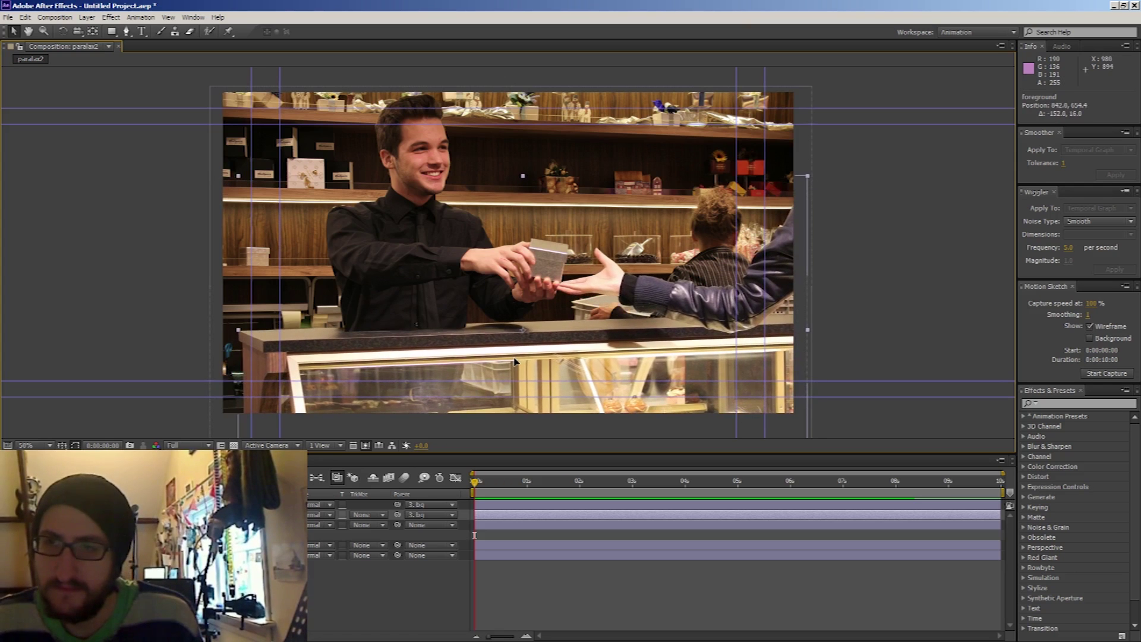
key("alt+shift+p")
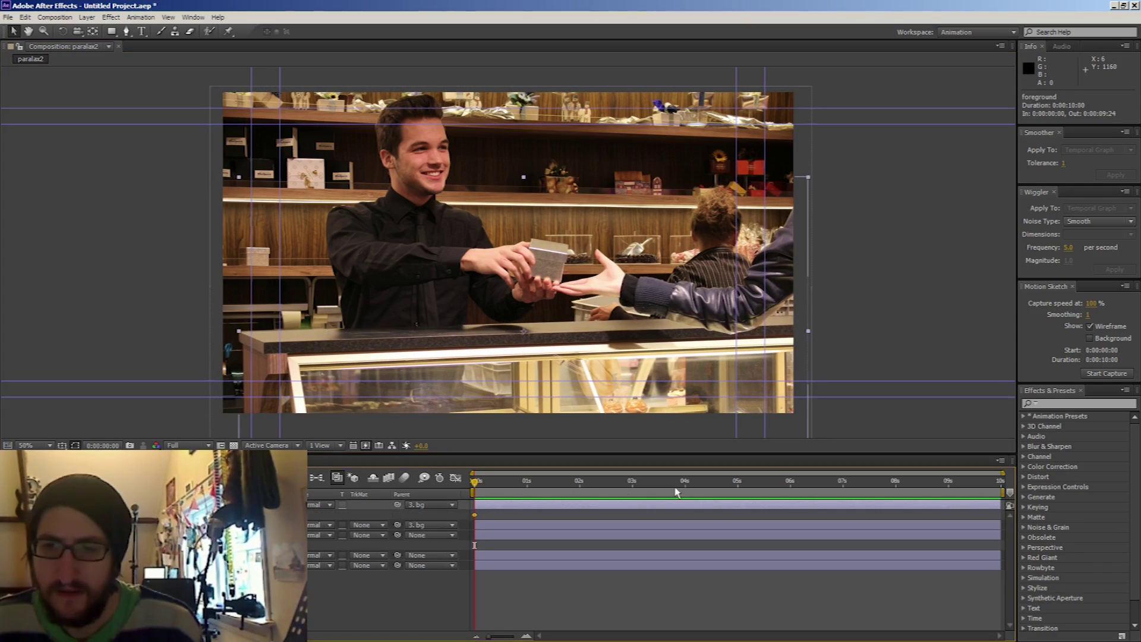
Step: At one second, select the man and bg layers and shift the background left
left_click(490, 304)
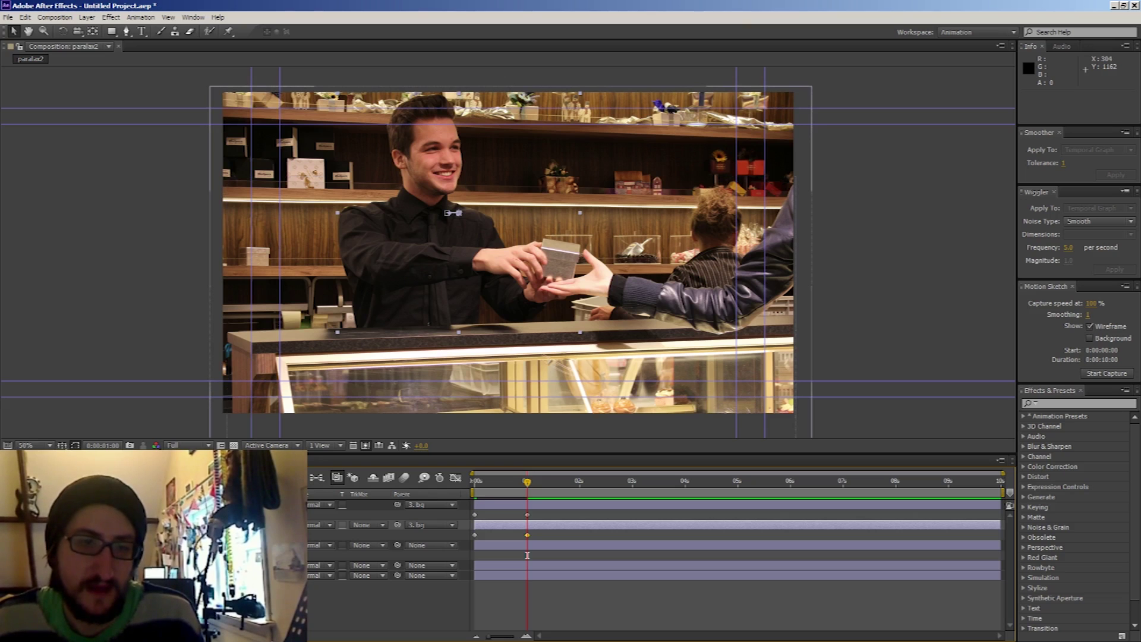
key("ctrl+Down")
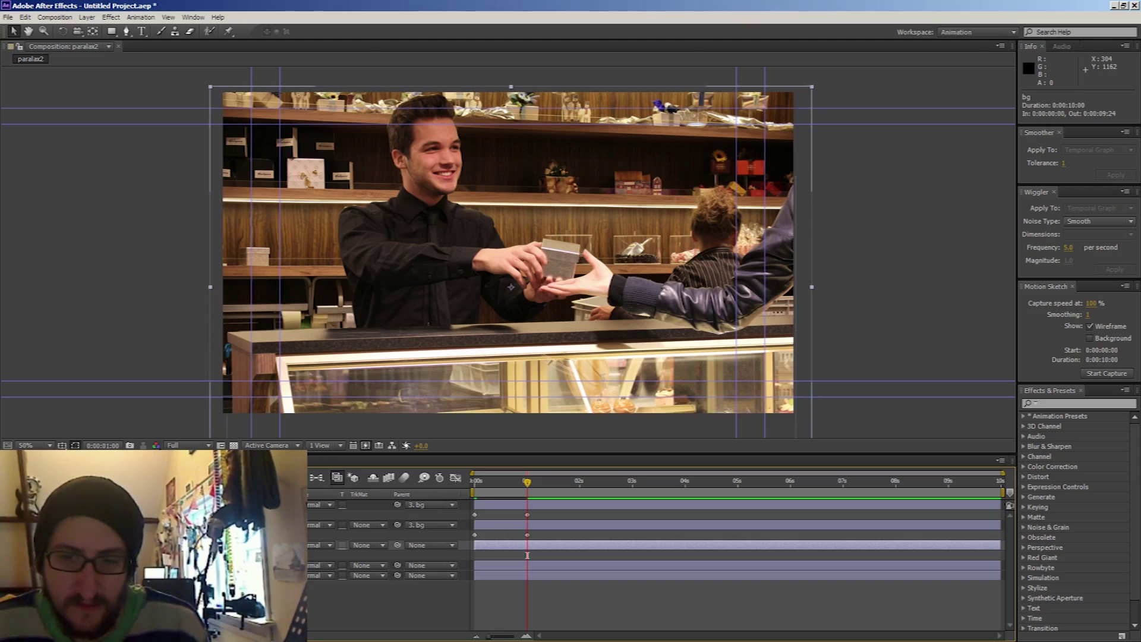
left_click(477, 481)
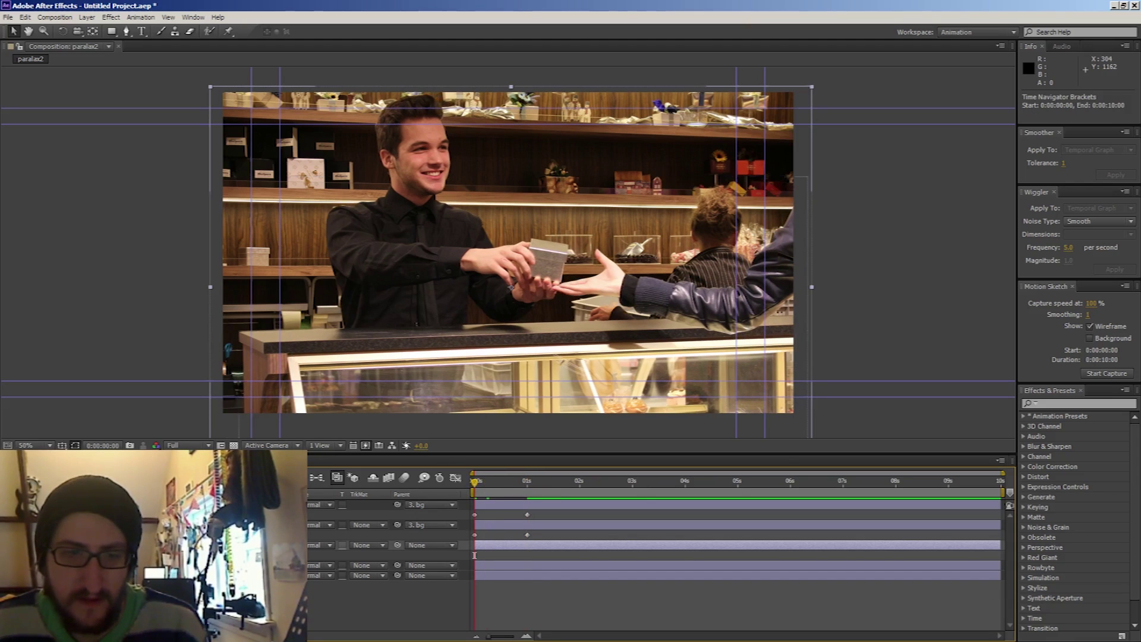
left_click(525, 483)
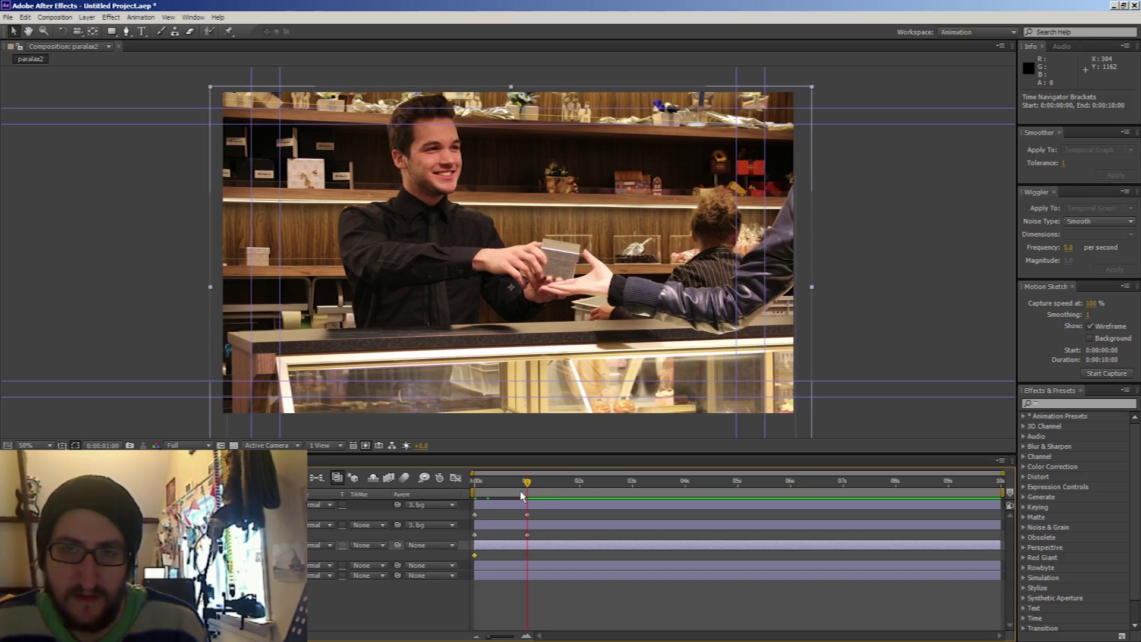
left_click_drag(511, 287, 505, 287)
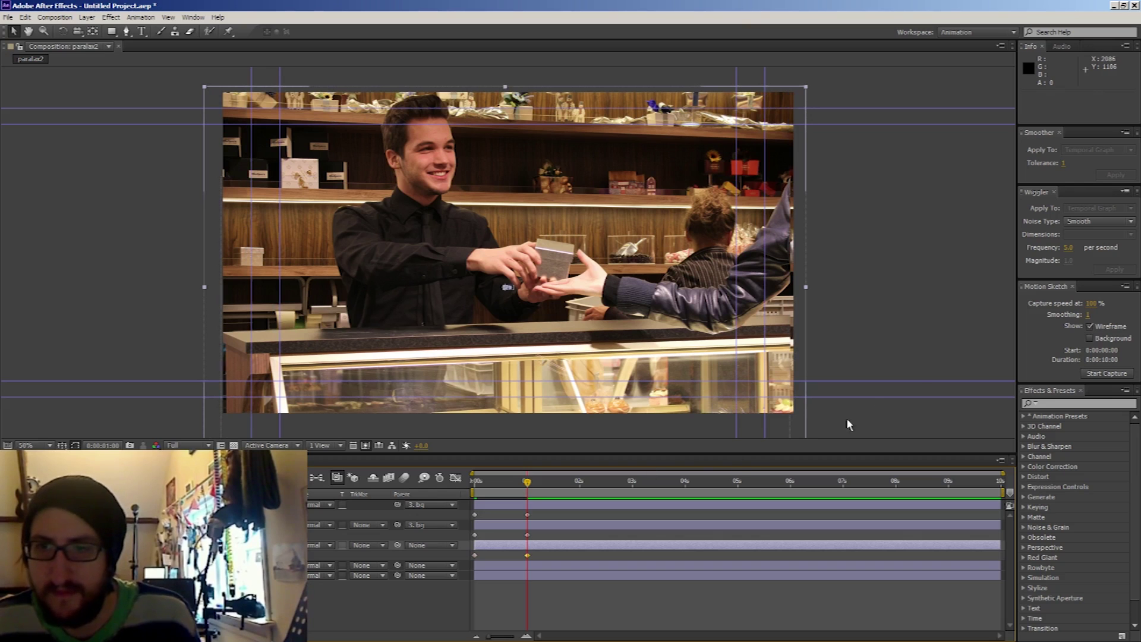
left_click(850, 392)
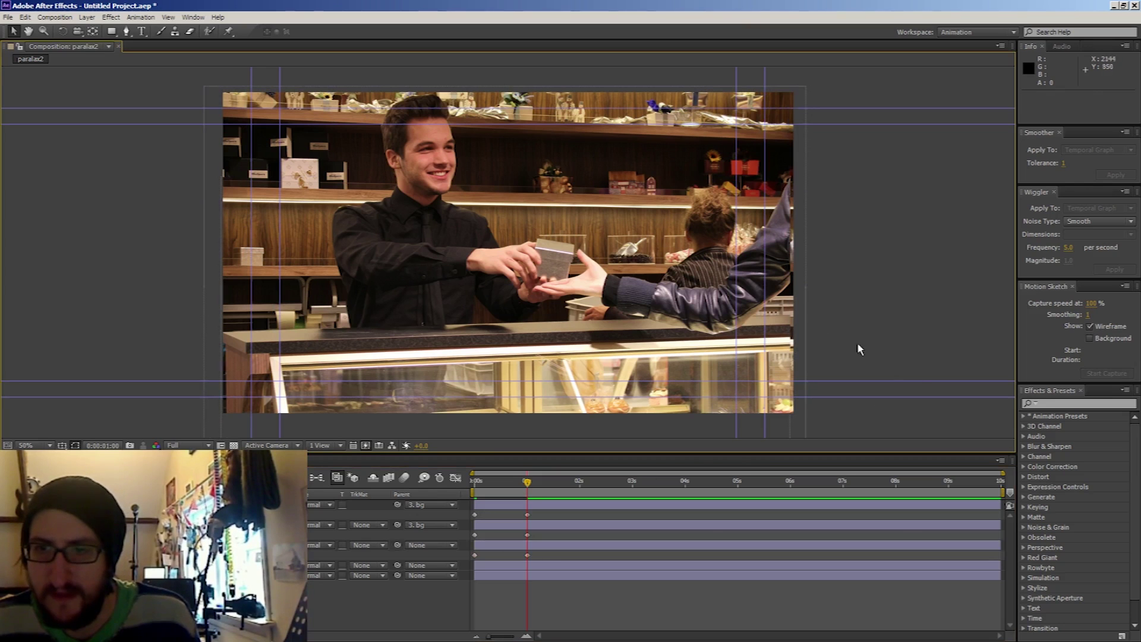
Step: Scale the foreground layer up slightly at one second, then return to the start
left_click(789, 226)
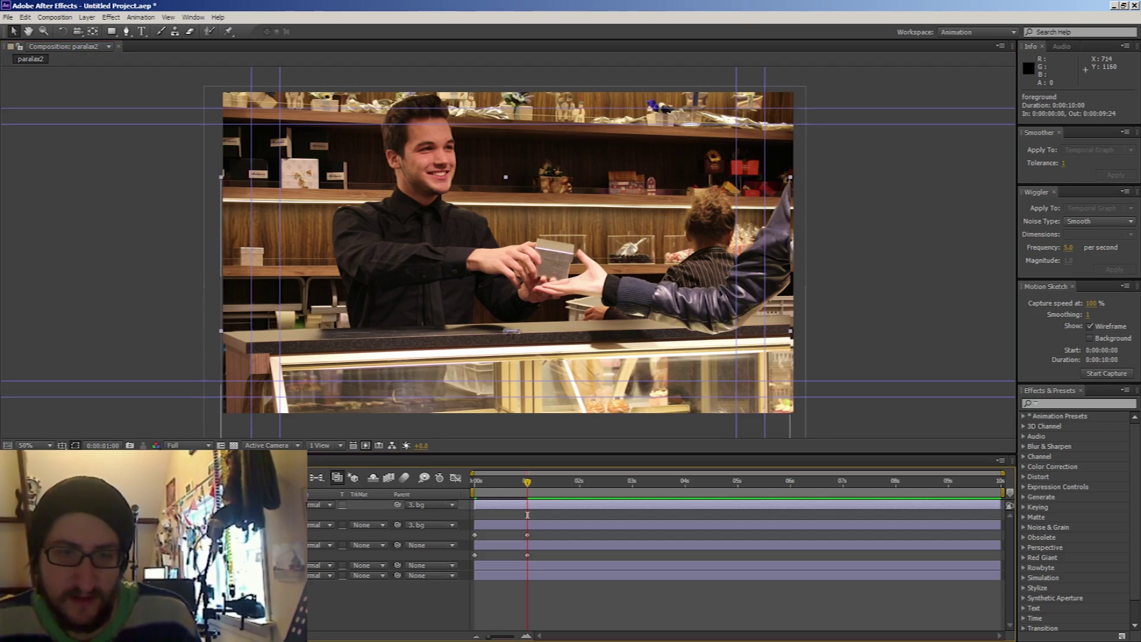
left_click_drag(249, 514, 267, 515)
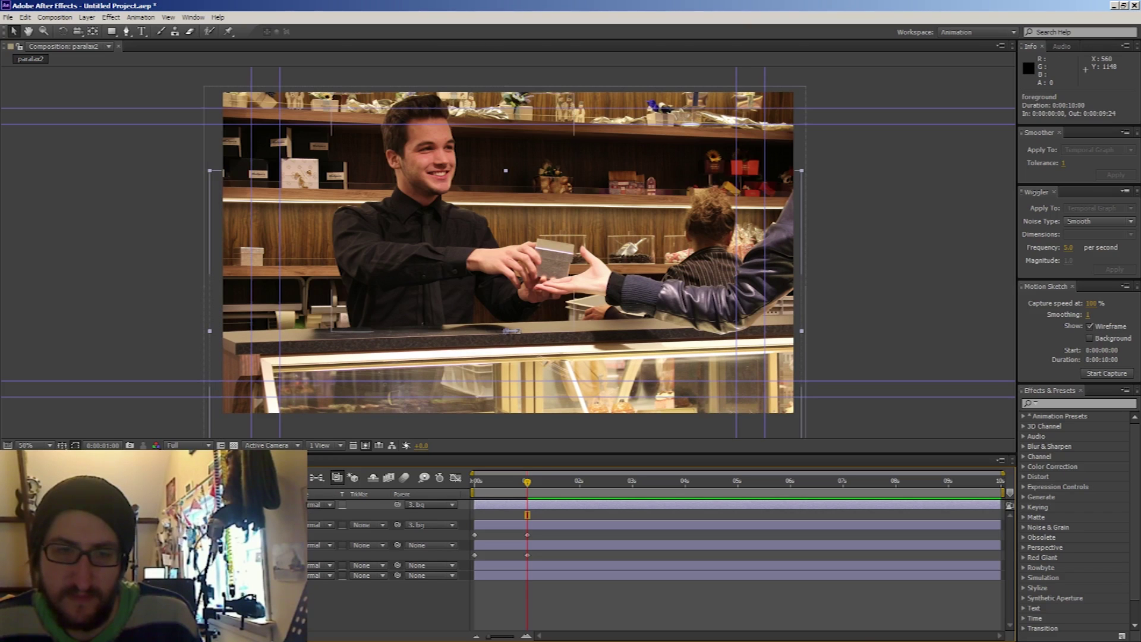
left_click(416, 525)
key("Home")
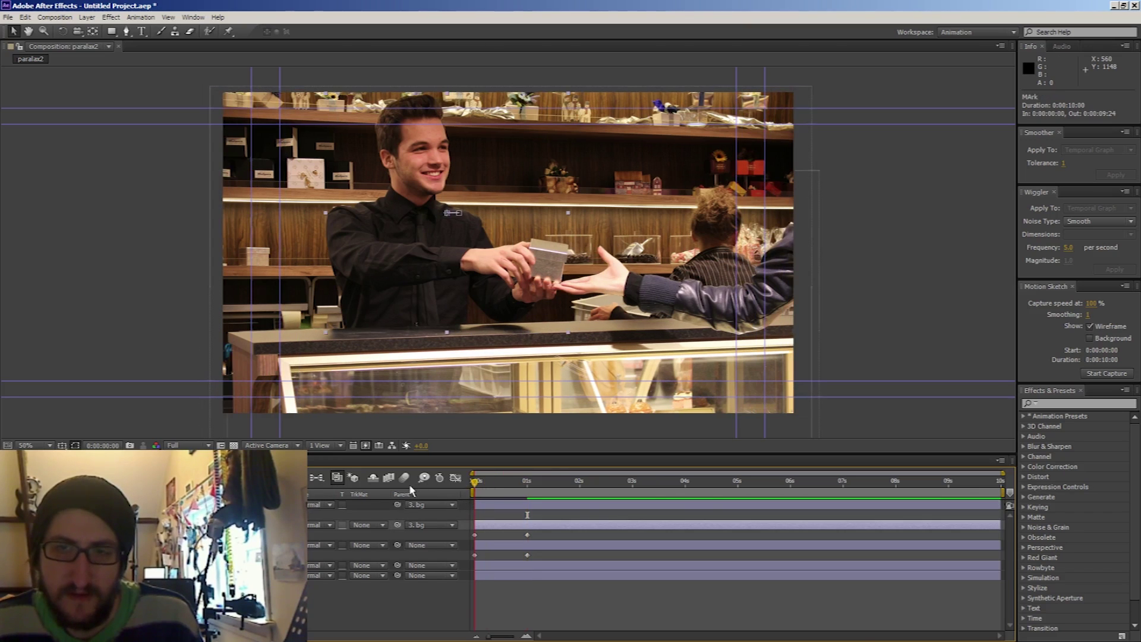
Step: Play and stop the parallax preview several times with Space
key("space")
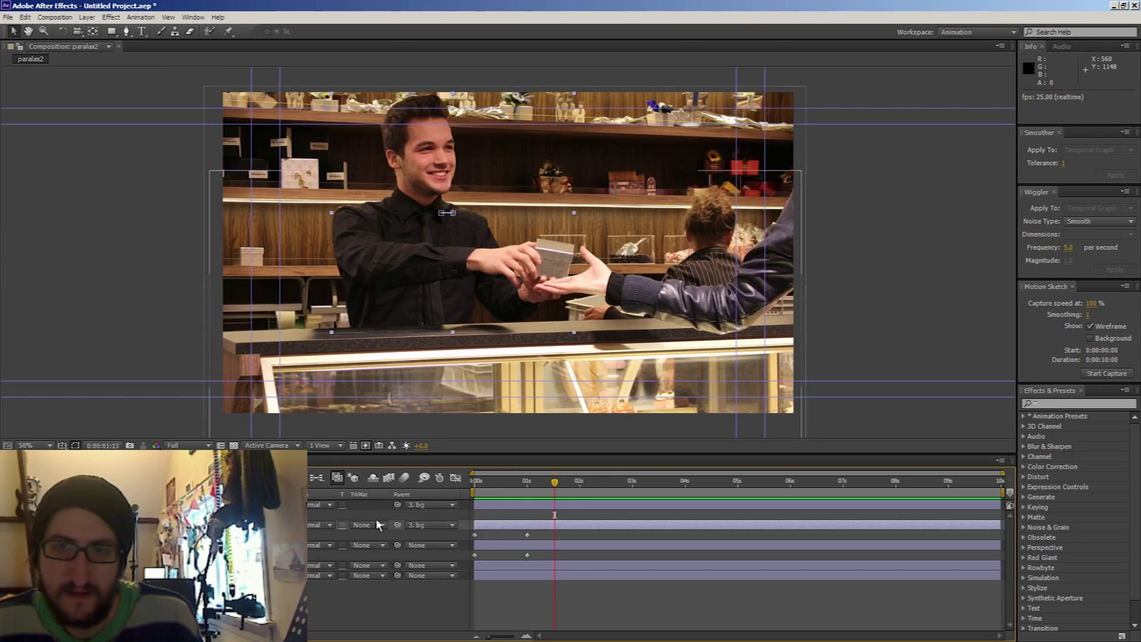
key("space")
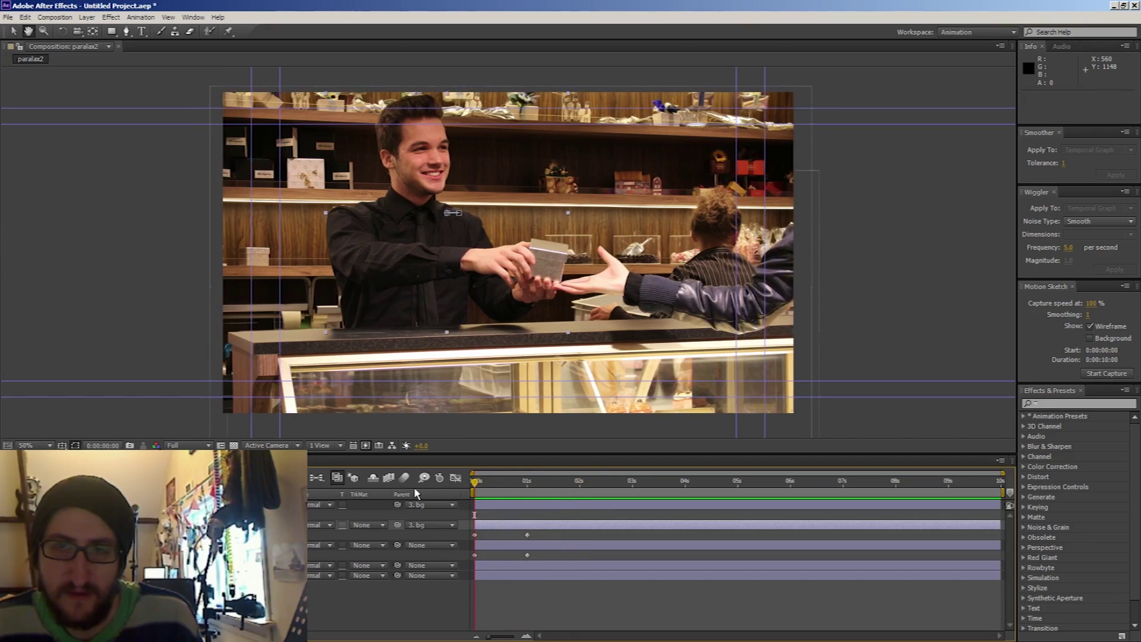
key("space")
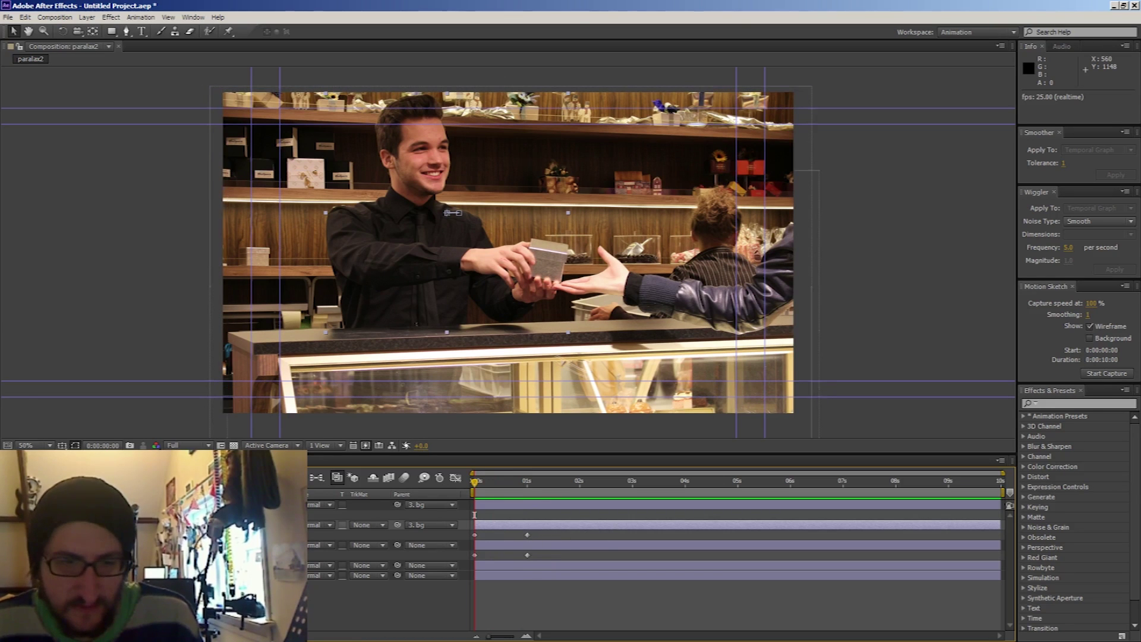
key("ctrl+Up")
key("space")
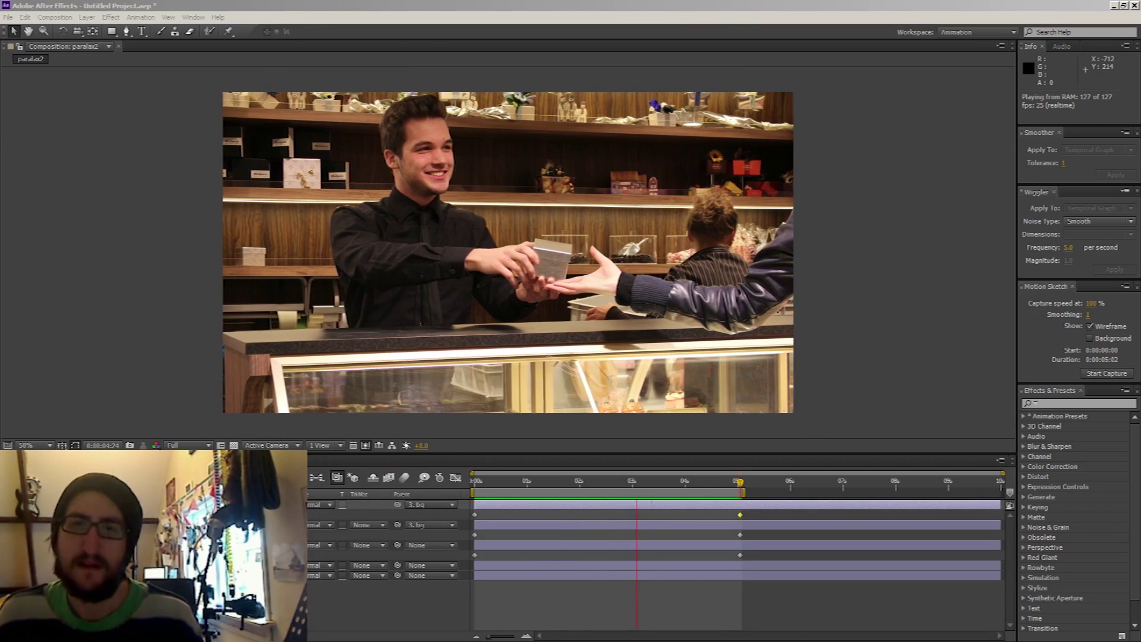
key("space")
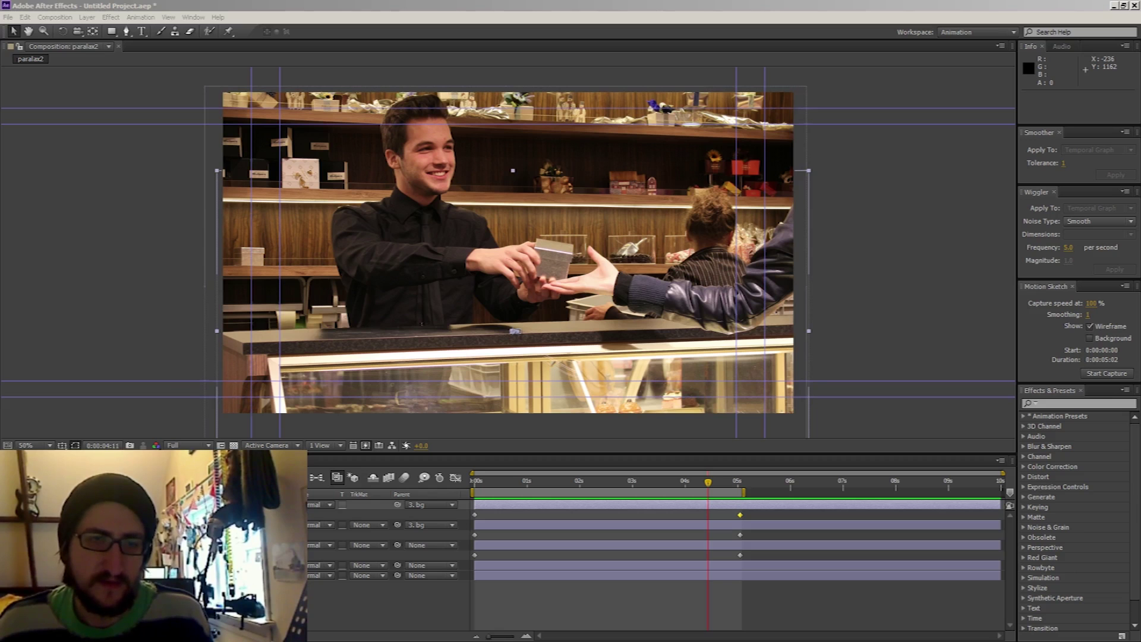
left_click(205, 5)
Step: Move puppet pins on the customer's sleeve and near the hands, undoing a bad counter pull
left_click(229, 31)
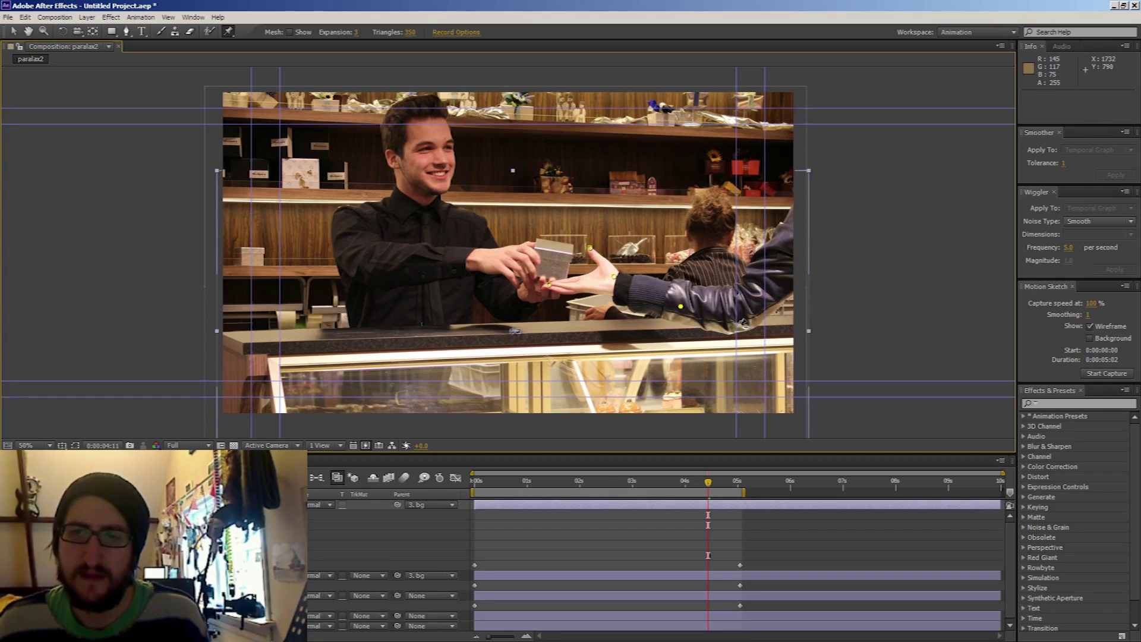
key("Home")
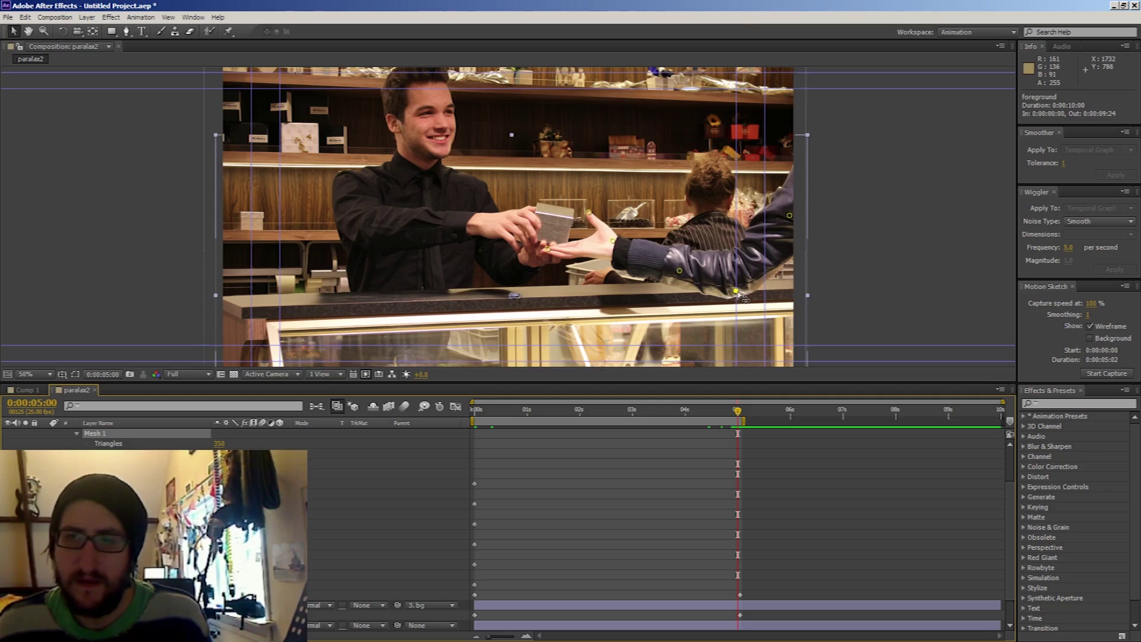
left_click_drag(742, 297, 849, 343)
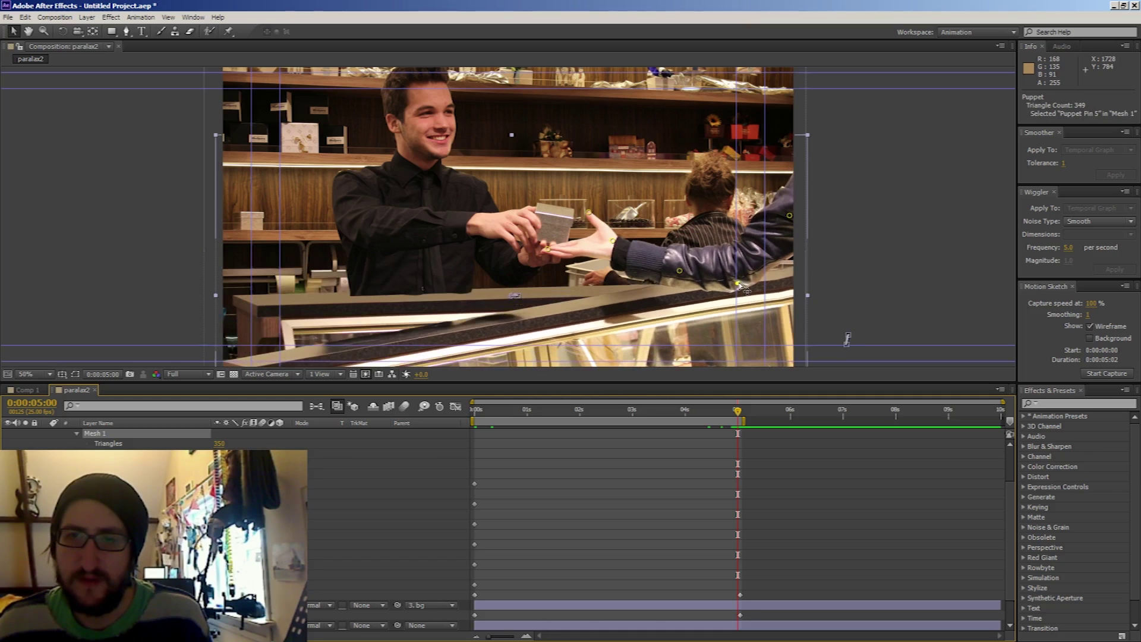
key("ctrl+z")
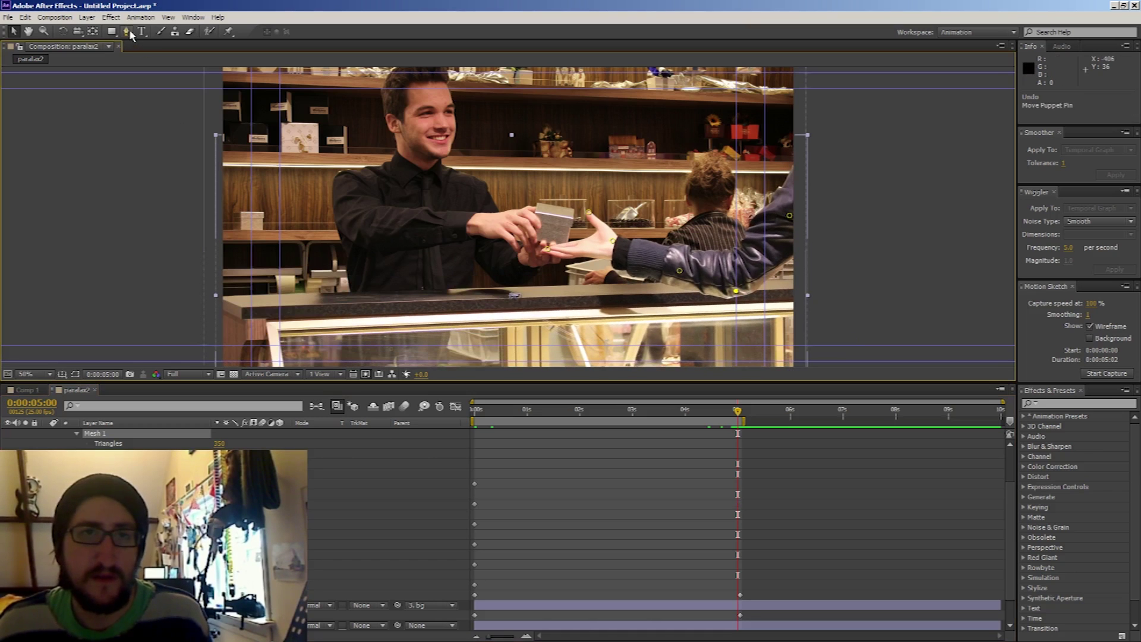
left_click(229, 31)
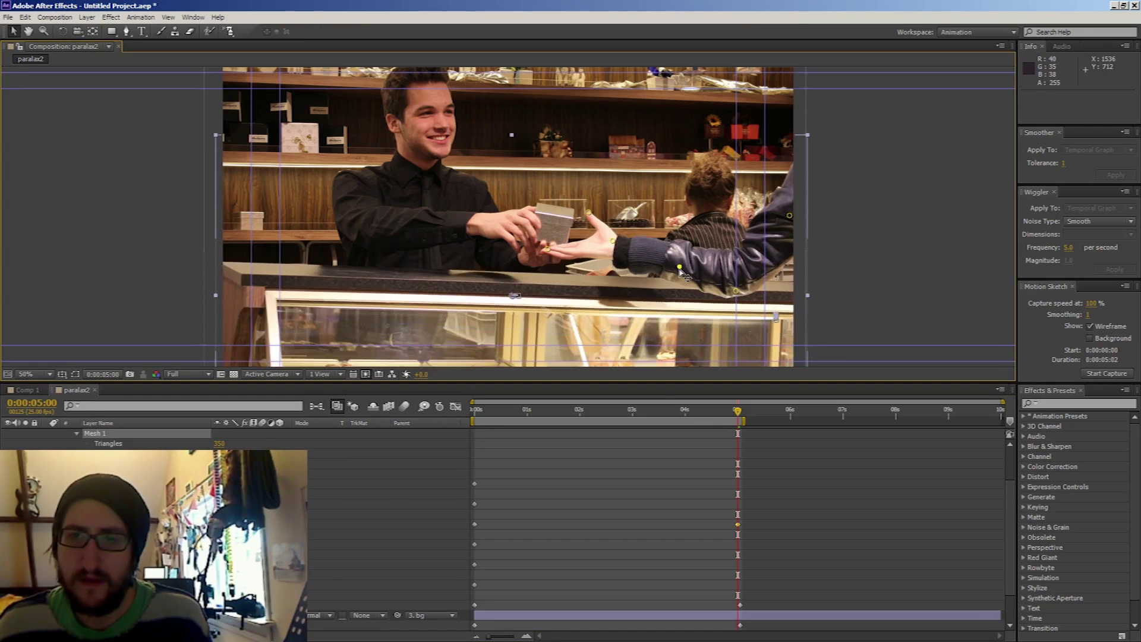
key("Home")
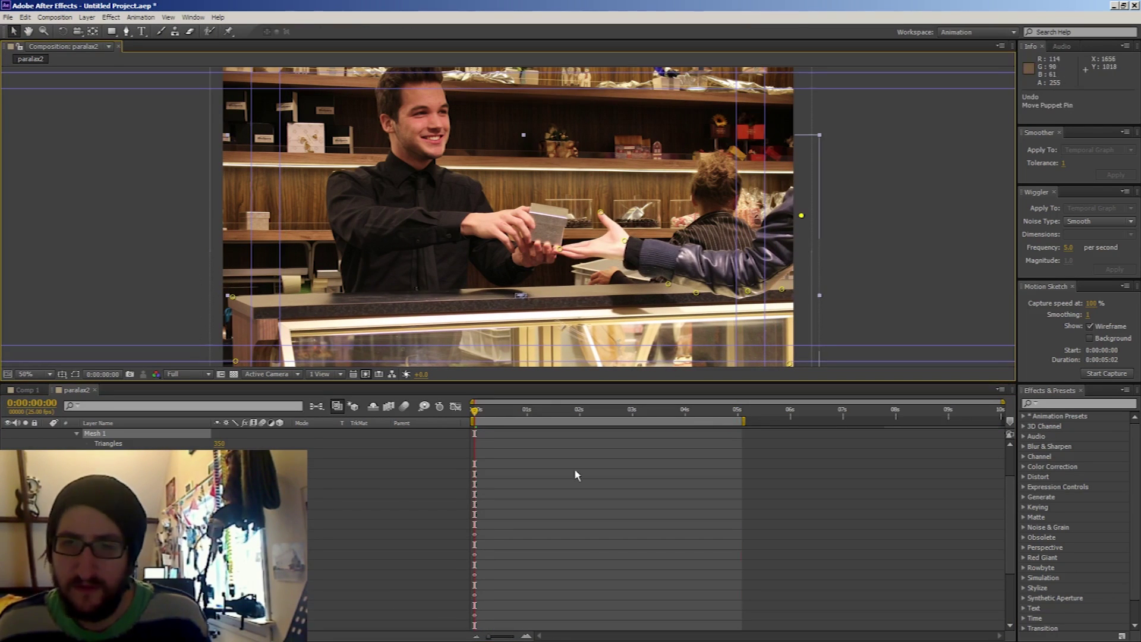
key("ctrl+z")
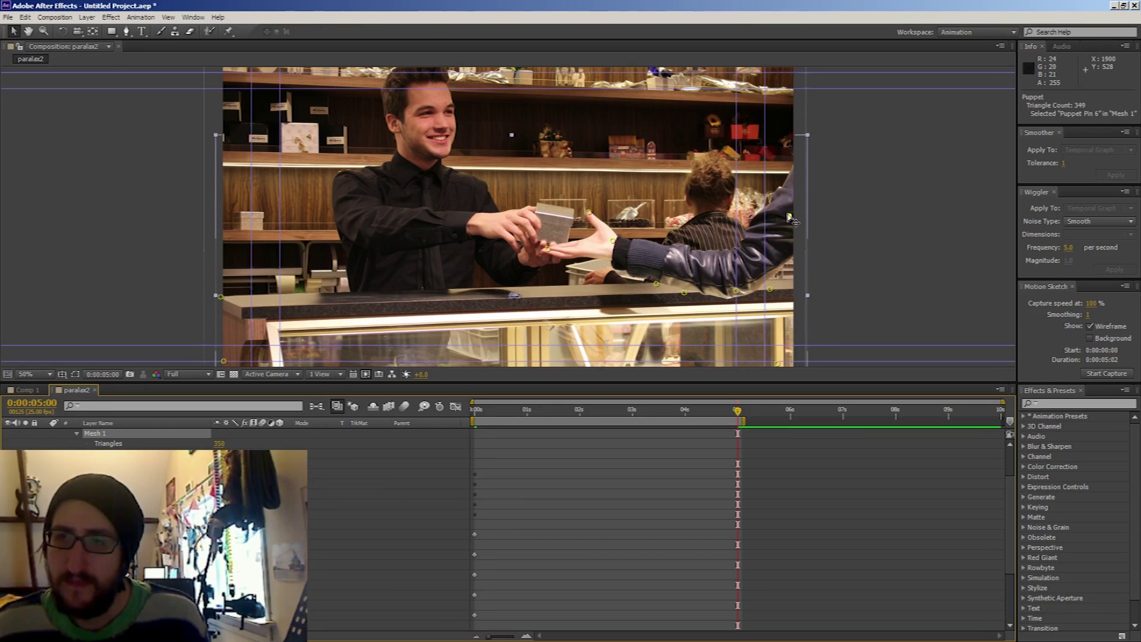
left_click_drag(787, 217, 787, 210)
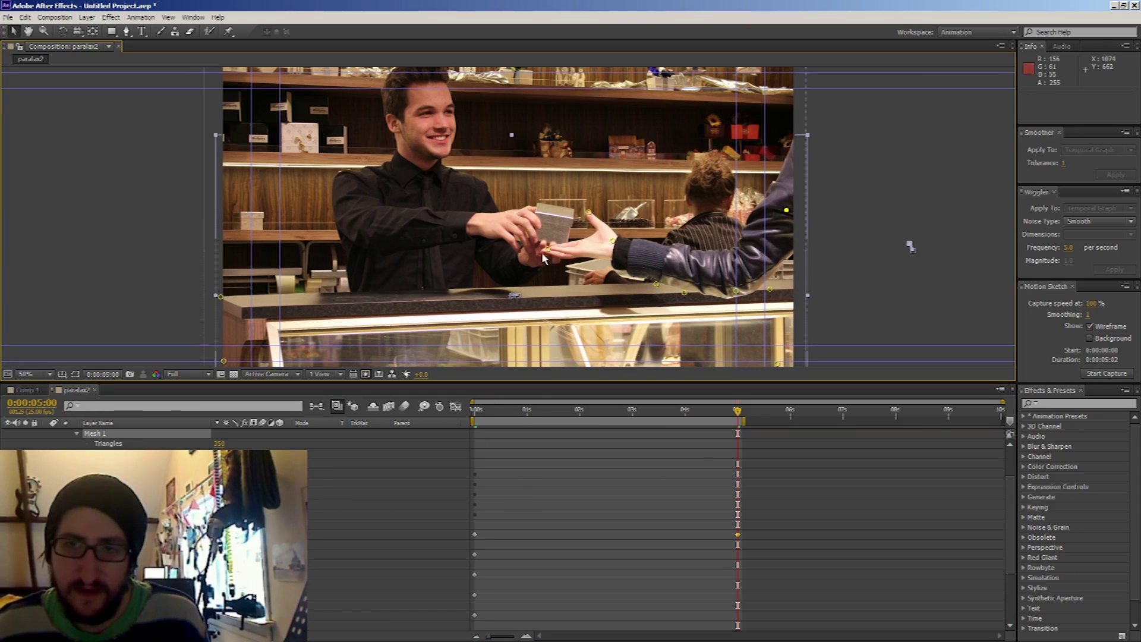
left_click_drag(549, 250, 552, 257)
Step: Preview the warp with Space and numpad 0, scrubbing near the end and back to start
key("space")
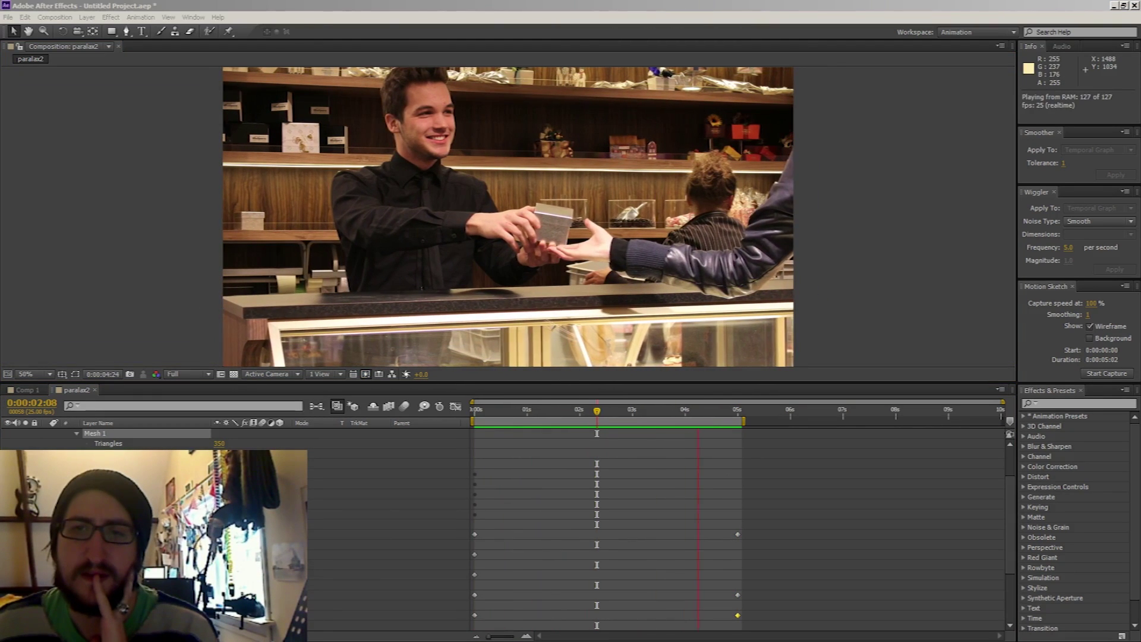
key("space")
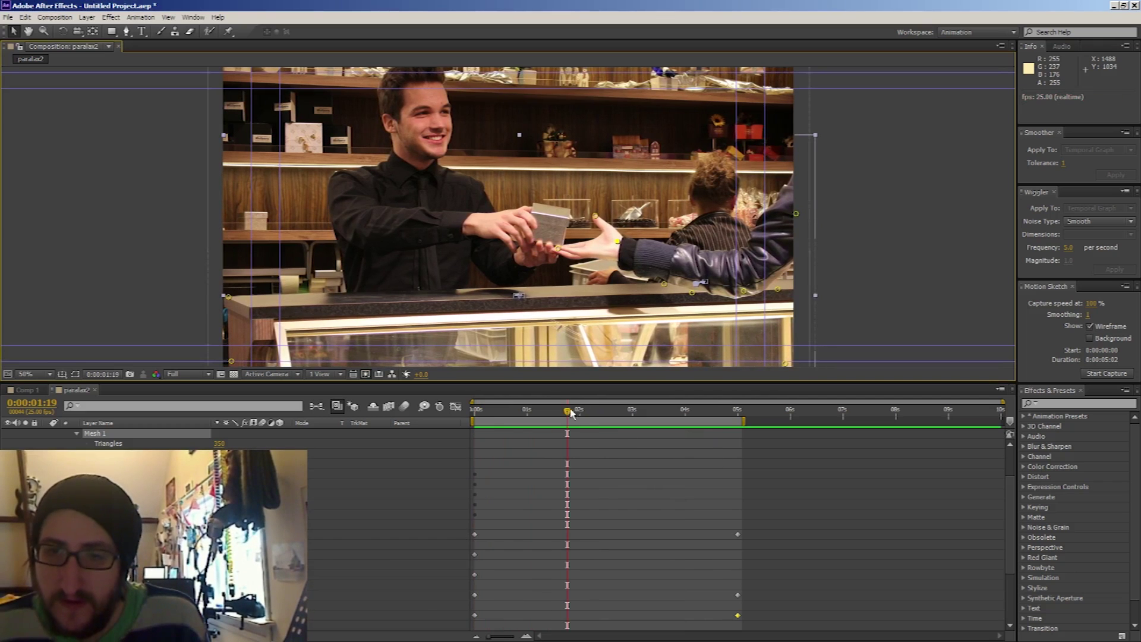
left_click(727, 411)
left_click_drag(731, 422, 739, 427)
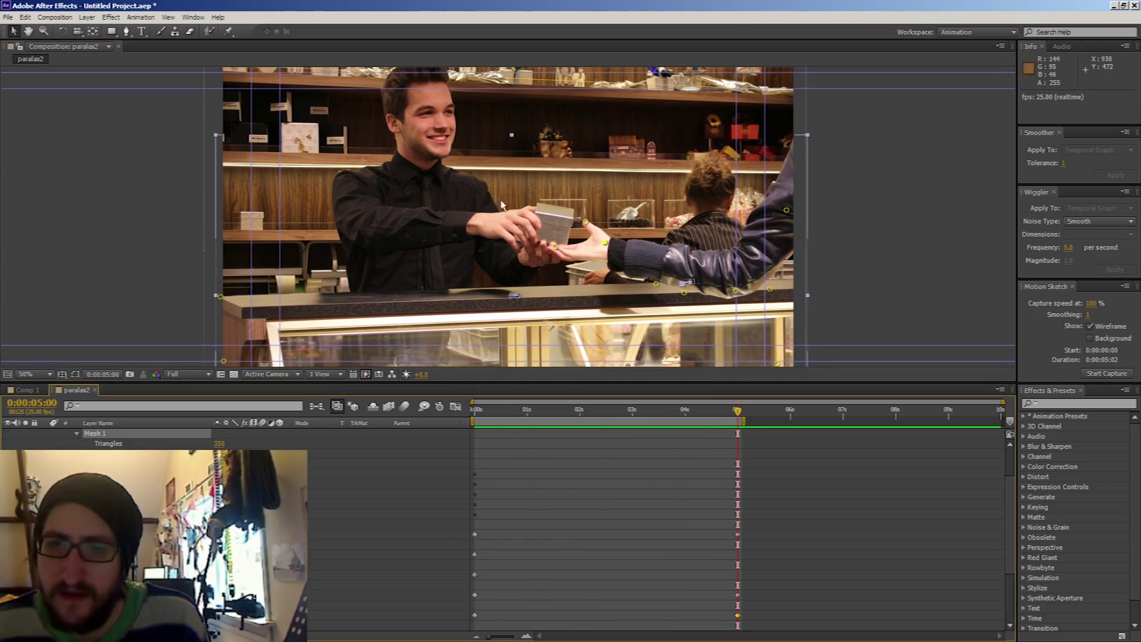
key("KP_0")
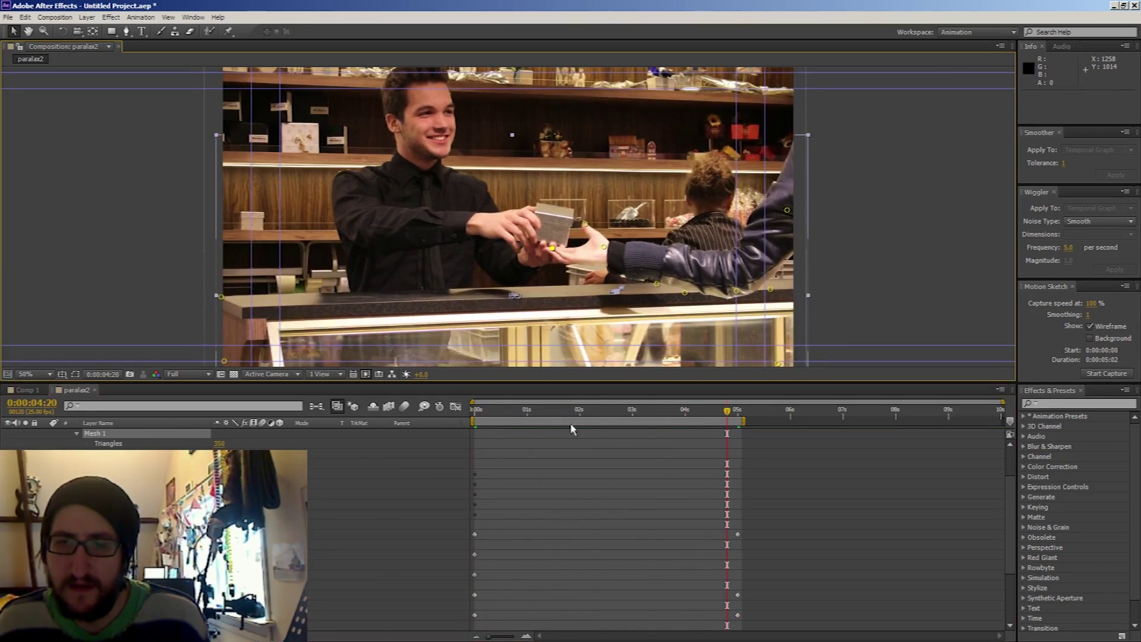
mouse_move(571, 416)
left_mouse_down()
mouse_move(476, 418)
mouse_move(609, 410)
mouse_move(474, 413)
left_mouse_up()
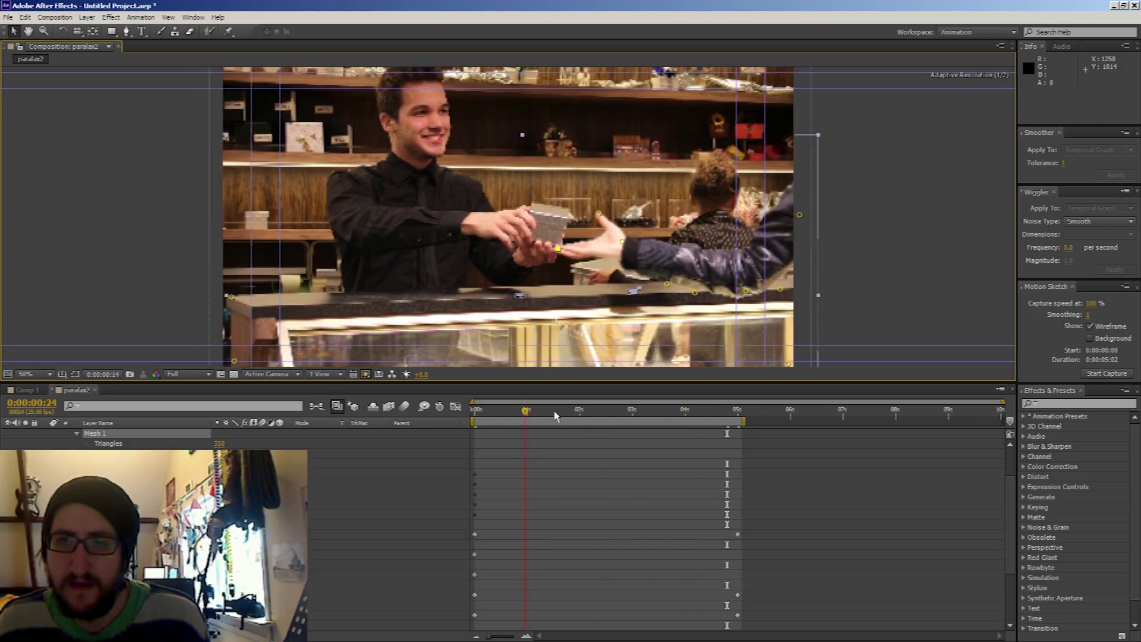
left_click_drag(473, 413, 474, 411)
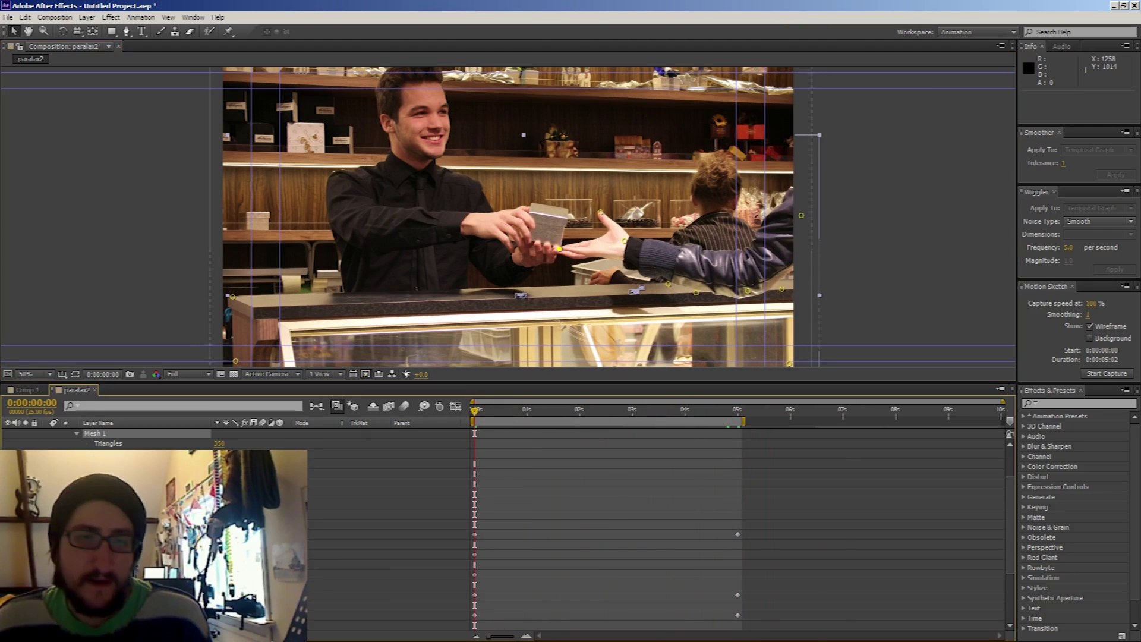
Step: Collapse the foreground effects, select the MArk layer, pin the man with Puppet Pin, and preview
scroll(66, 445, "up", 2)
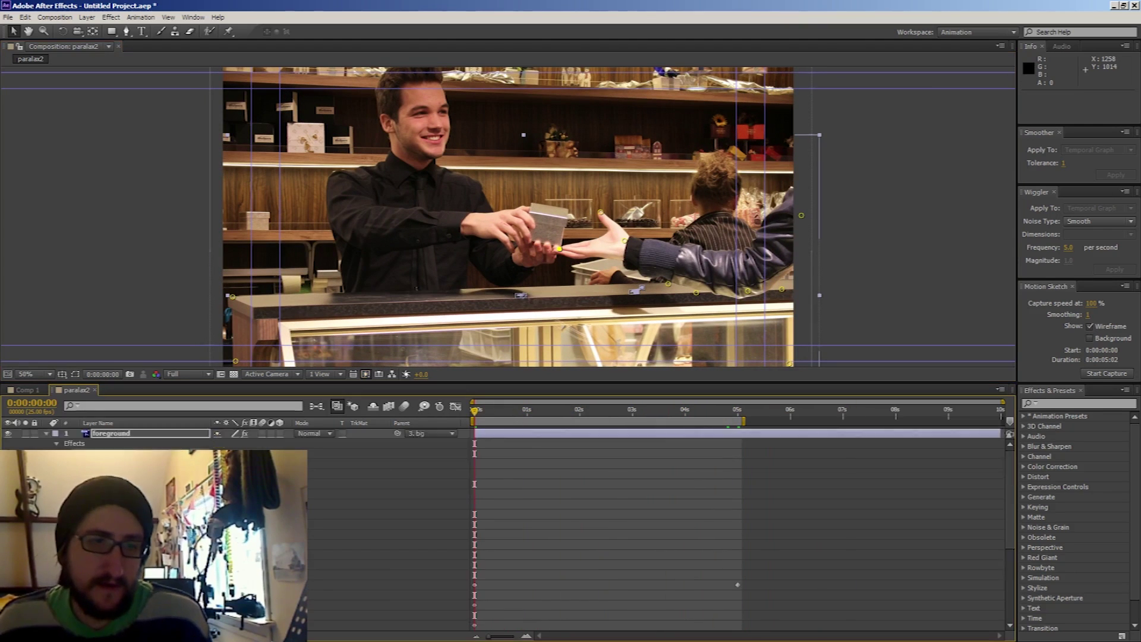
left_click(56, 443)
key("ctrl+Down")
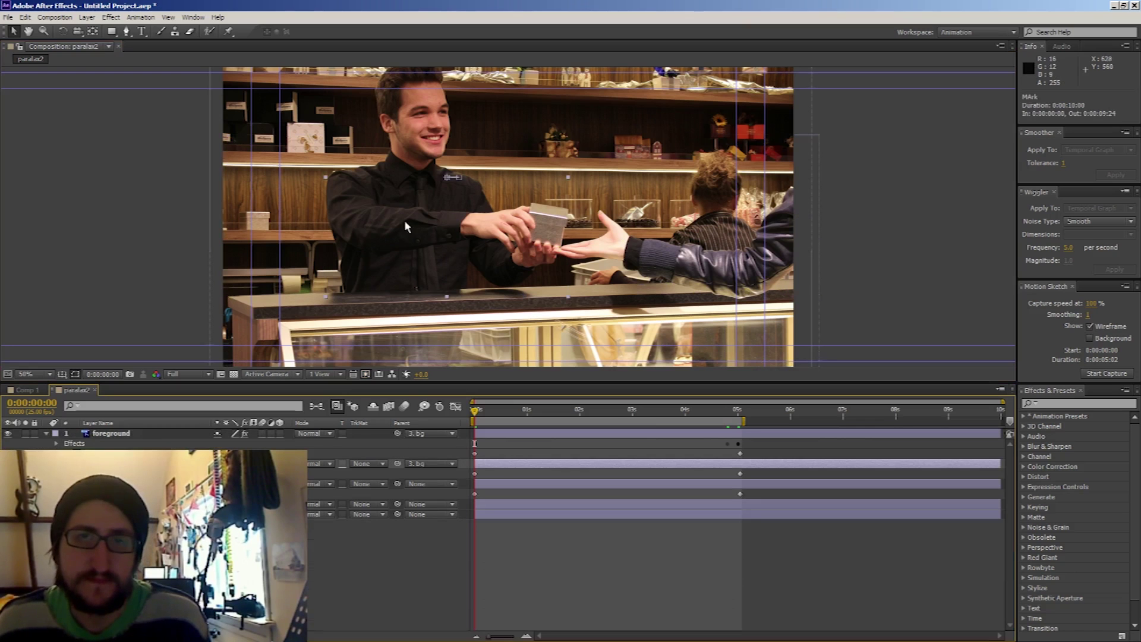
key("space")
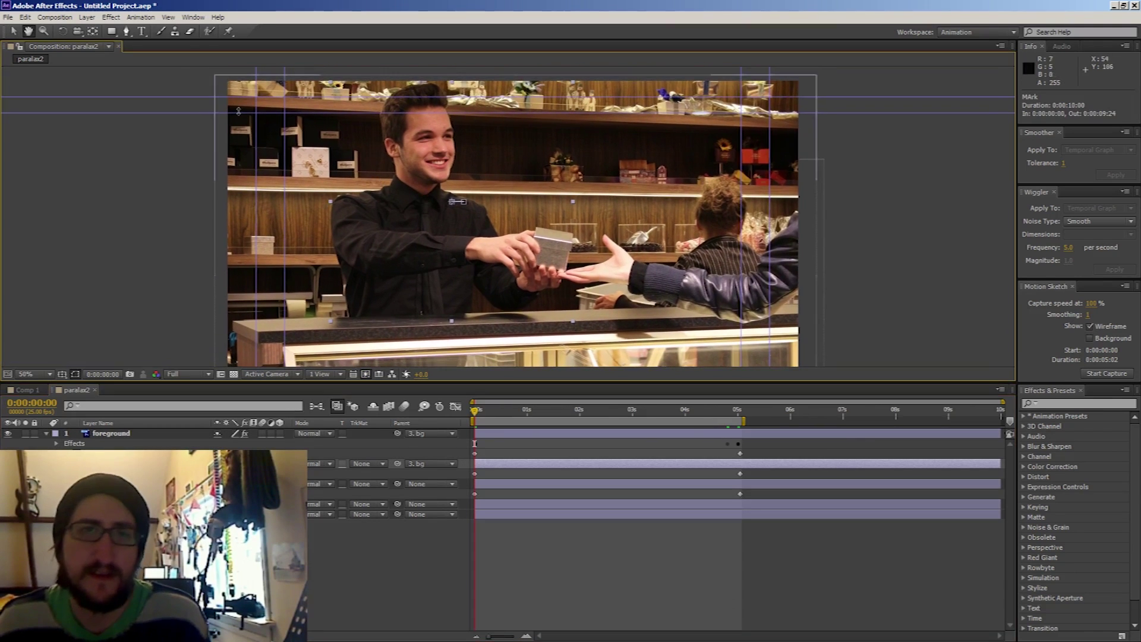
left_click(228, 31)
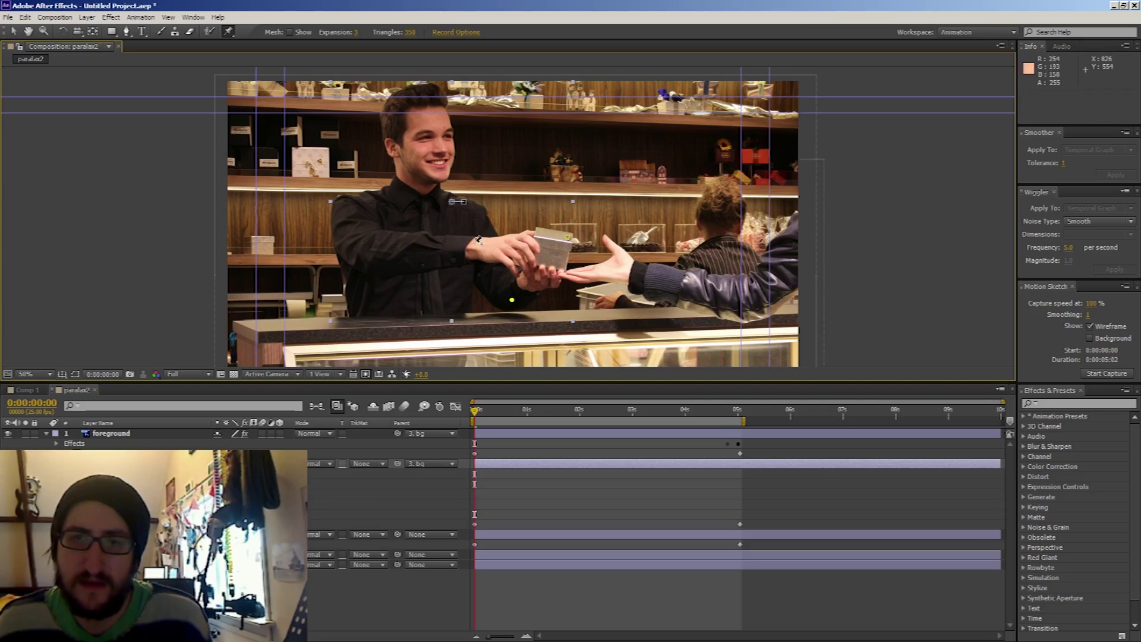
key("space")
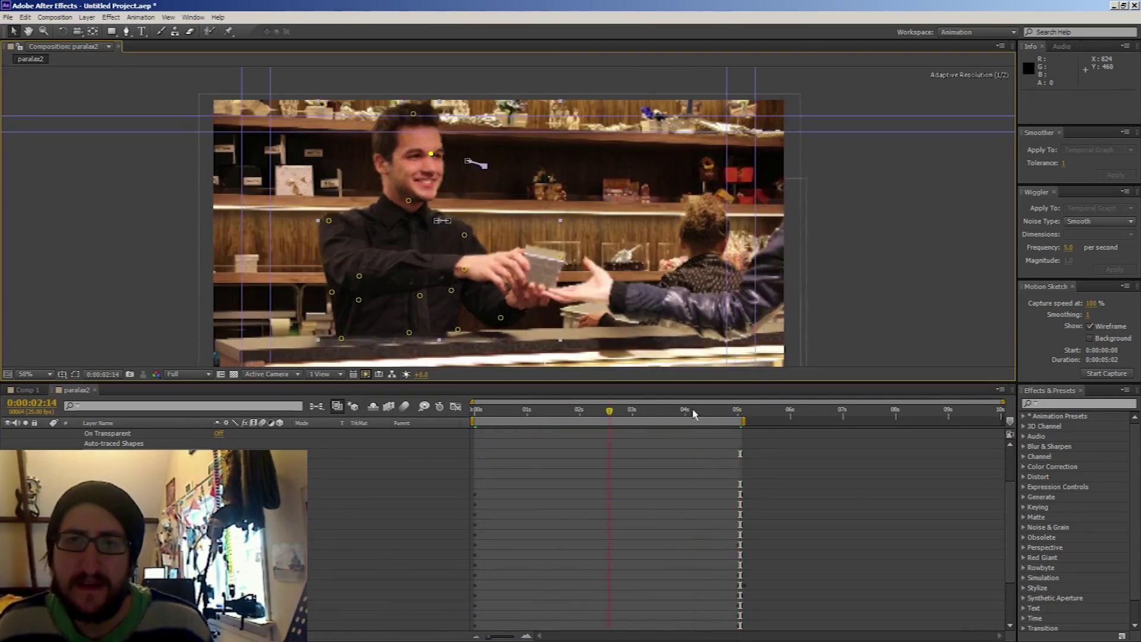
Step: Stop the preview and apply a blur effect to the background layer
key("space")
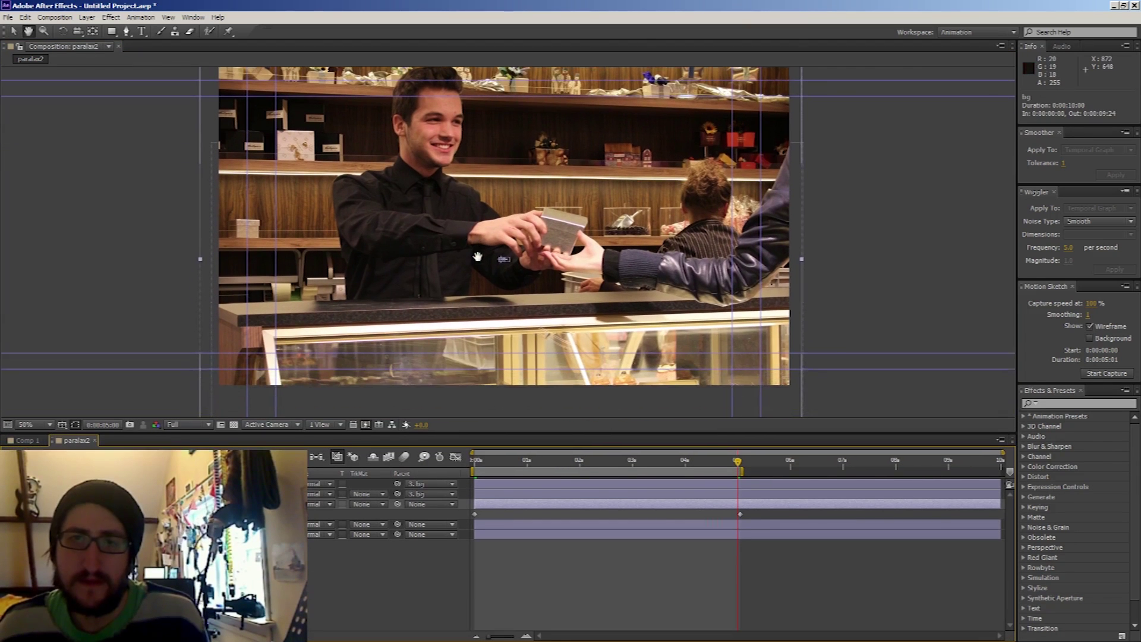
left_click_drag(477, 257, 473, 275)
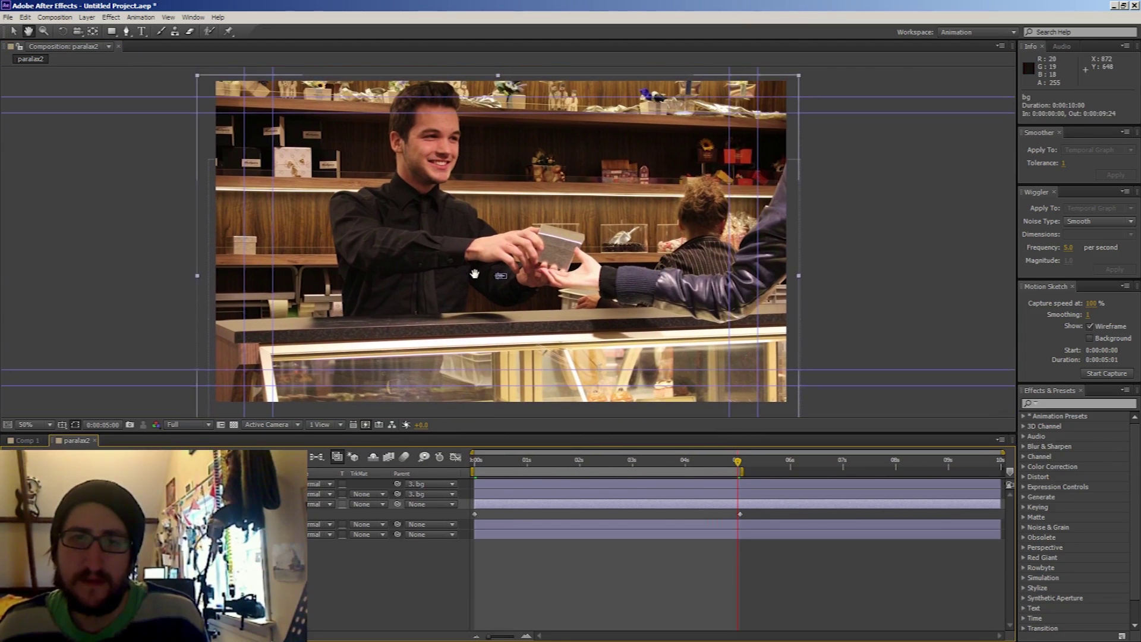
left_click(111, 17)
mouse_move(66, 85)
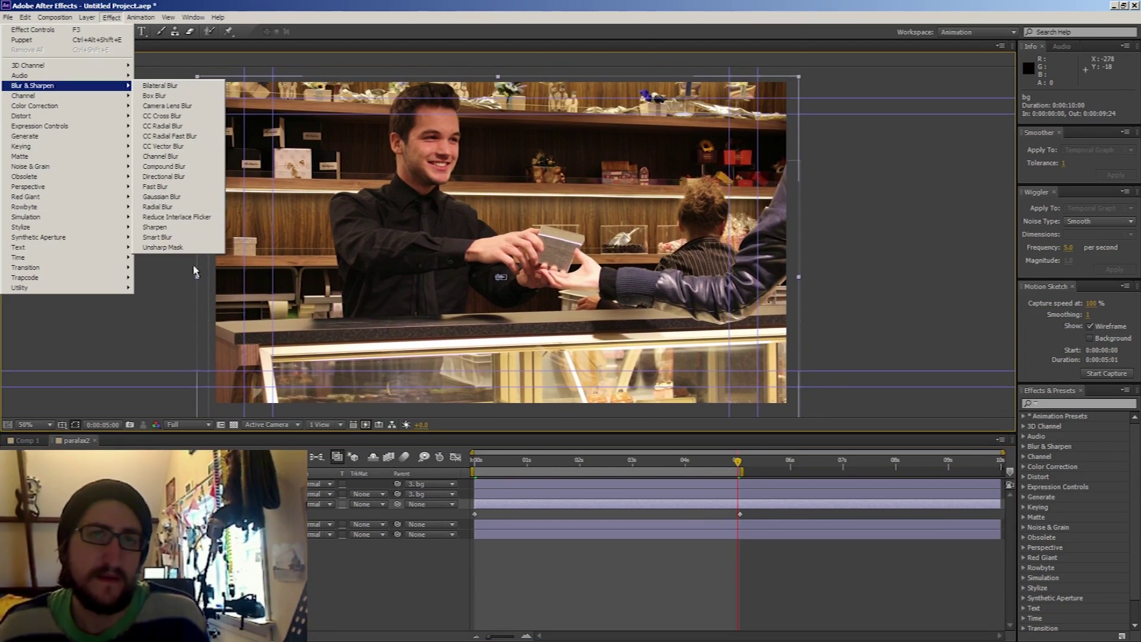
left_click(198, 199)
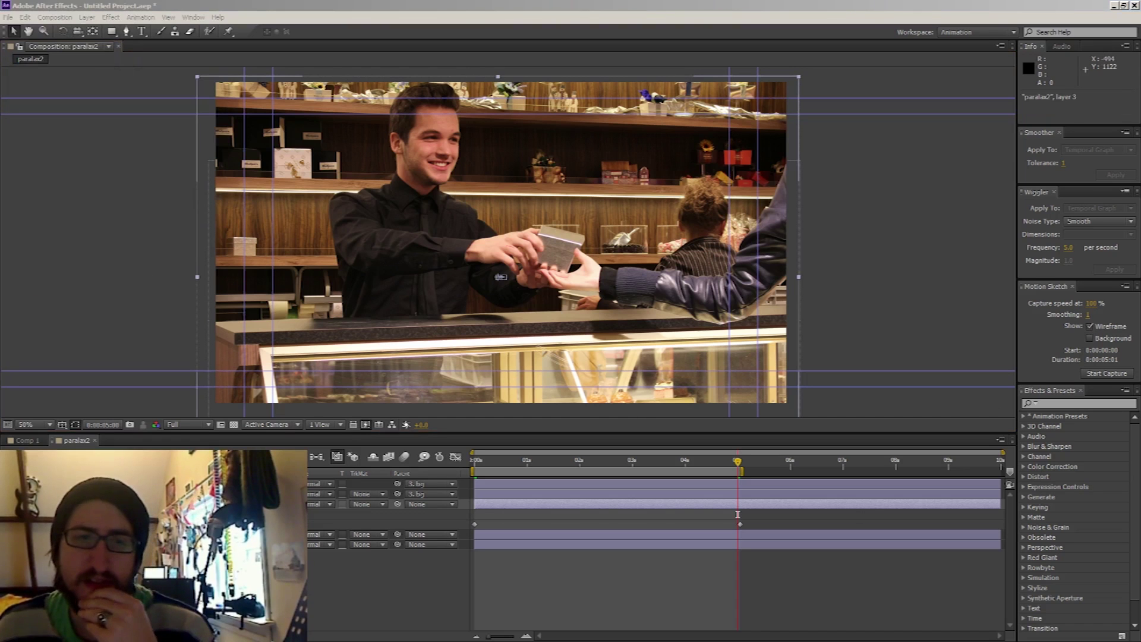
key("u")
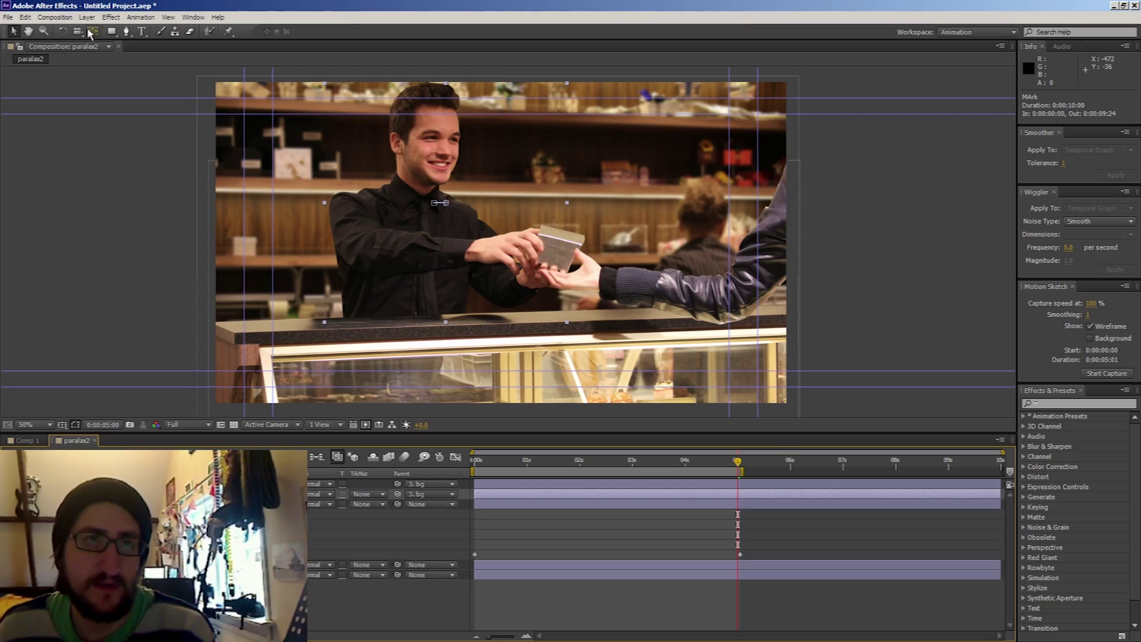
Step: Apply a blur to the selected foreground layer, then scrub toward the end to check
left_click(288, 376)
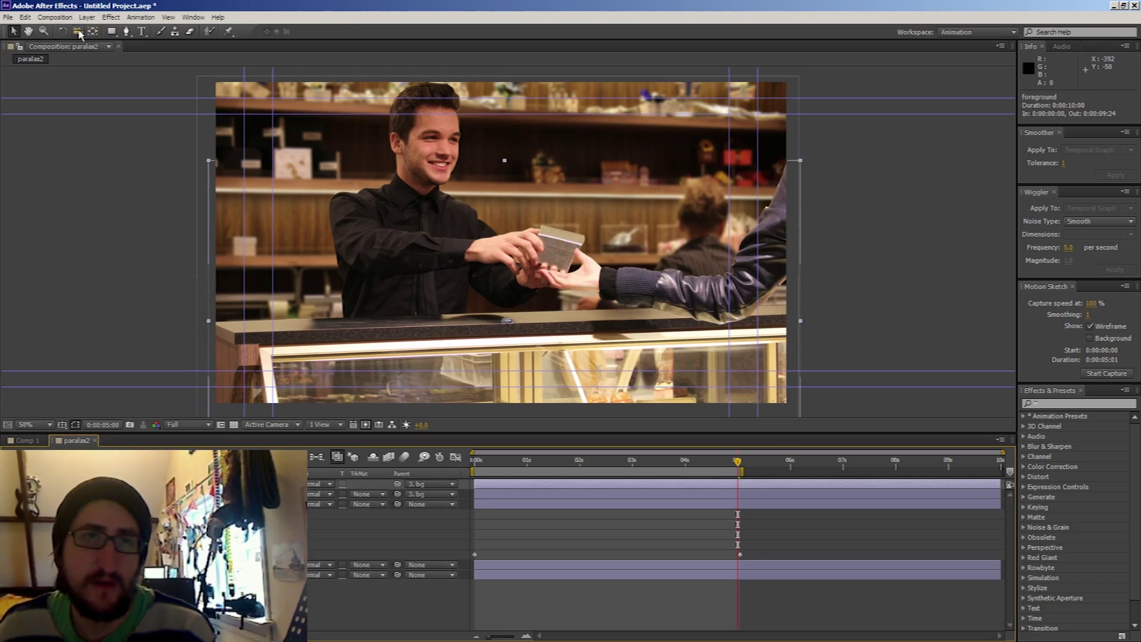
left_click(104, 21)
left_click(35, 51)
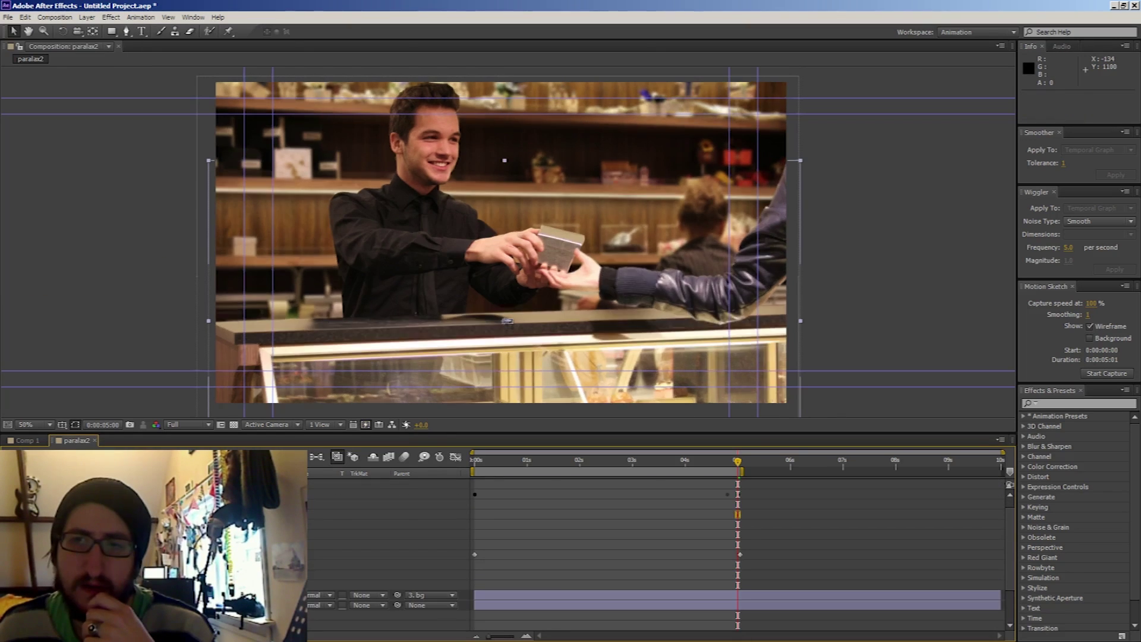
scroll(595, 553, "down", 3)
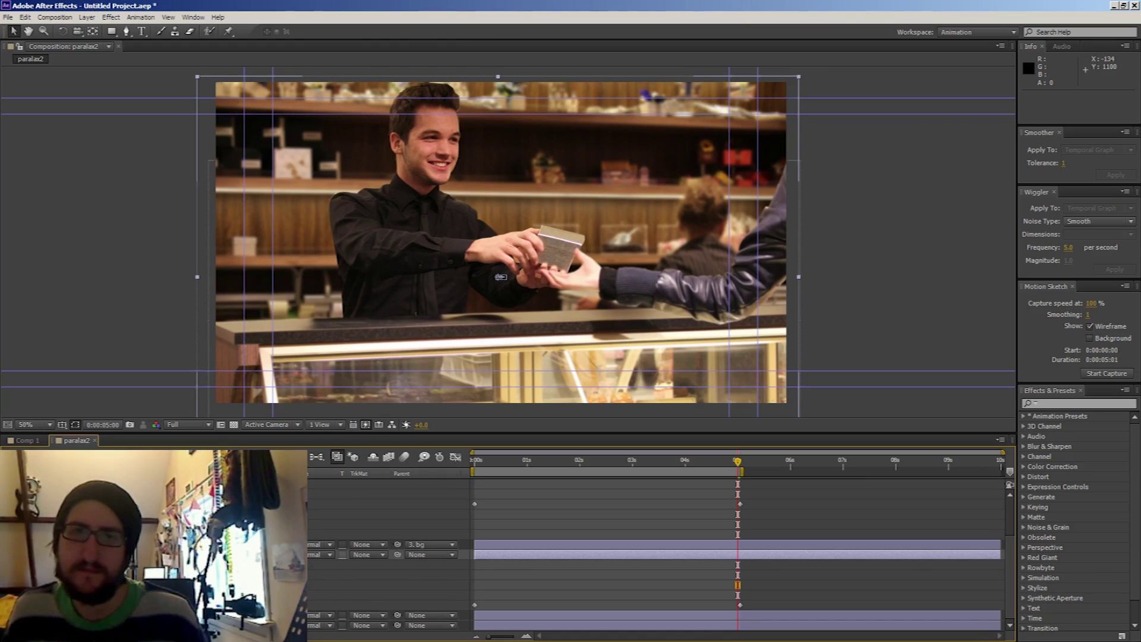
mouse_move(476, 461)
left_mouse_down()
mouse_move(707, 462)
mouse_move(592, 477)
left_mouse_up()
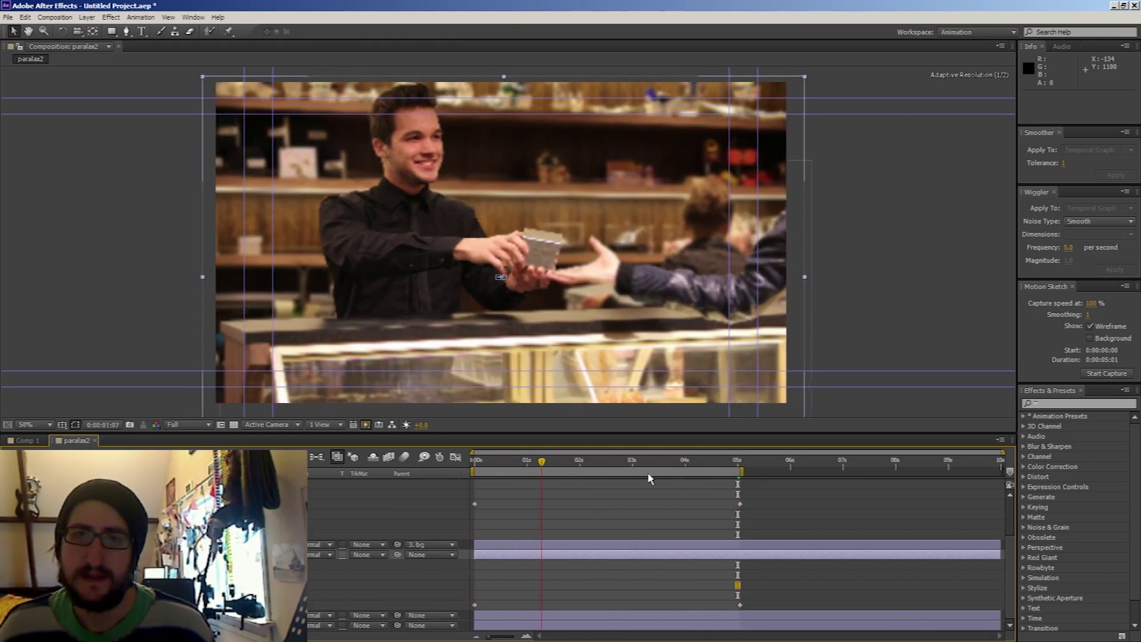
mouse_move(650, 479)
left_mouse_down()
mouse_move(475, 478)
mouse_move(735, 478)
left_mouse_up()
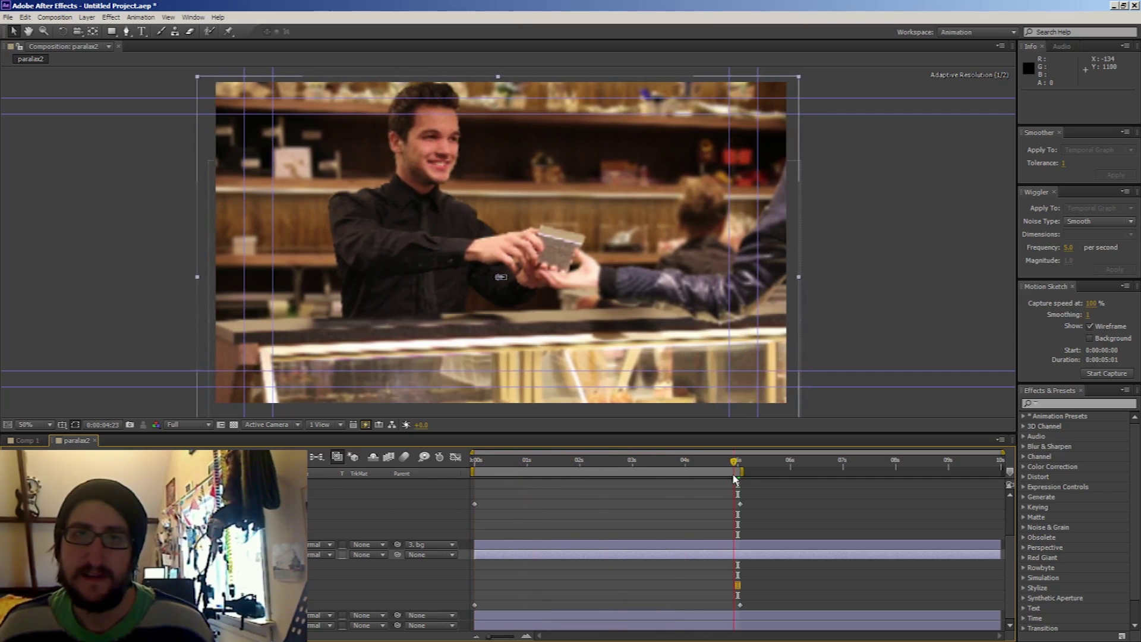